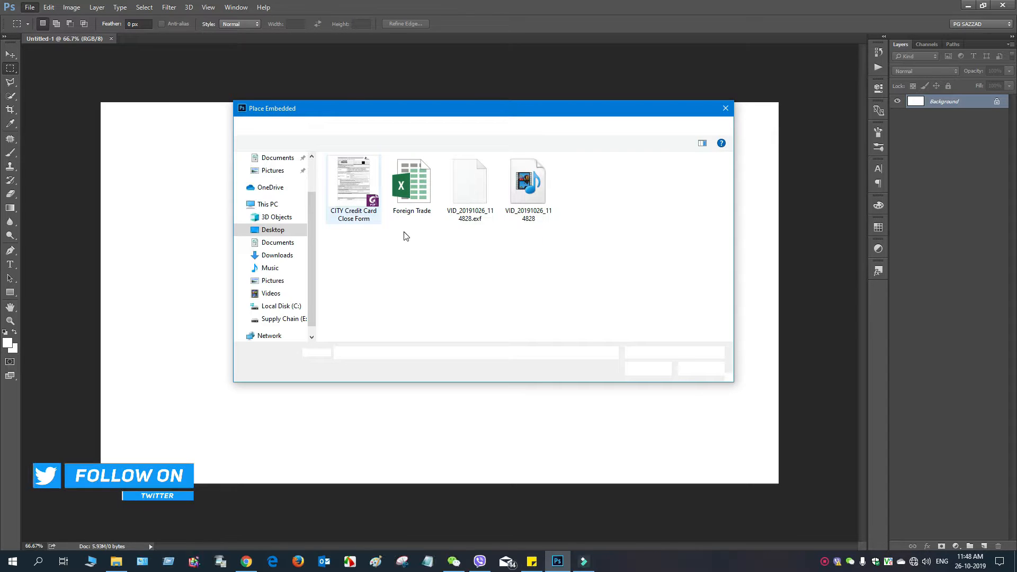
Place the embedded image architecture-asphalt-buildings-1229852 from the Downloads folder and enlarge it to cover the whole canvas.
click(277, 255)
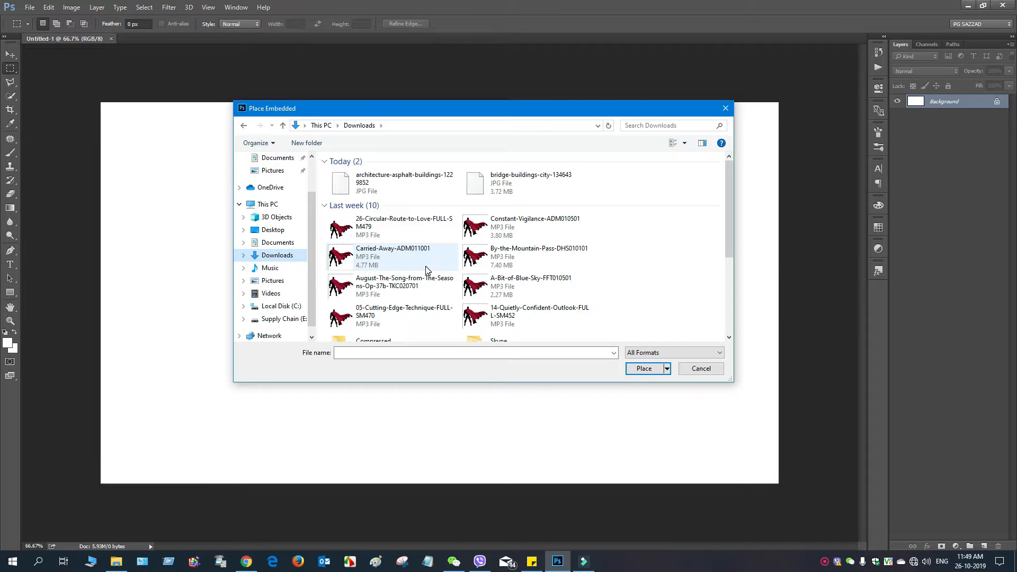
click(386, 189)
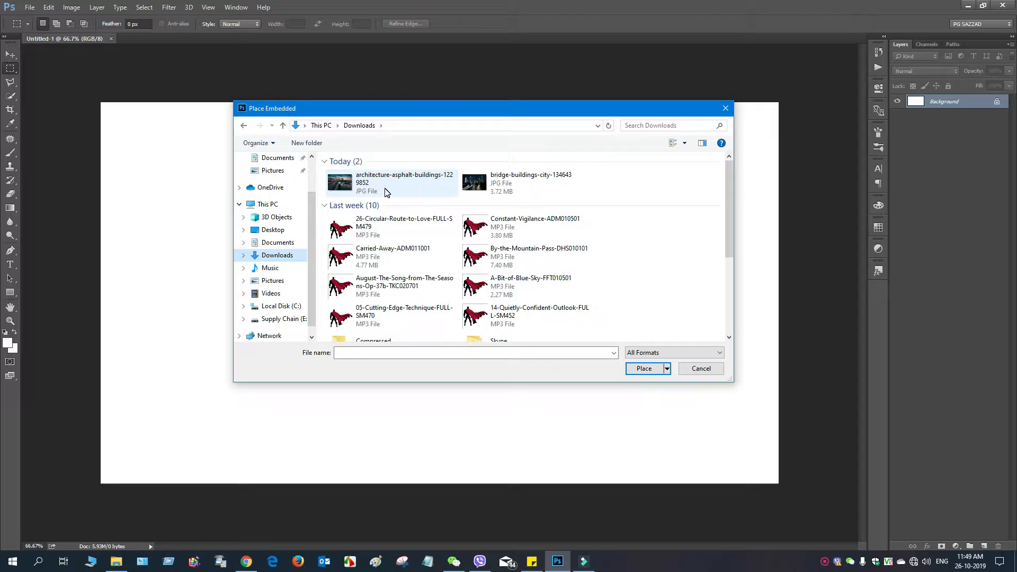
double_click(385, 189)
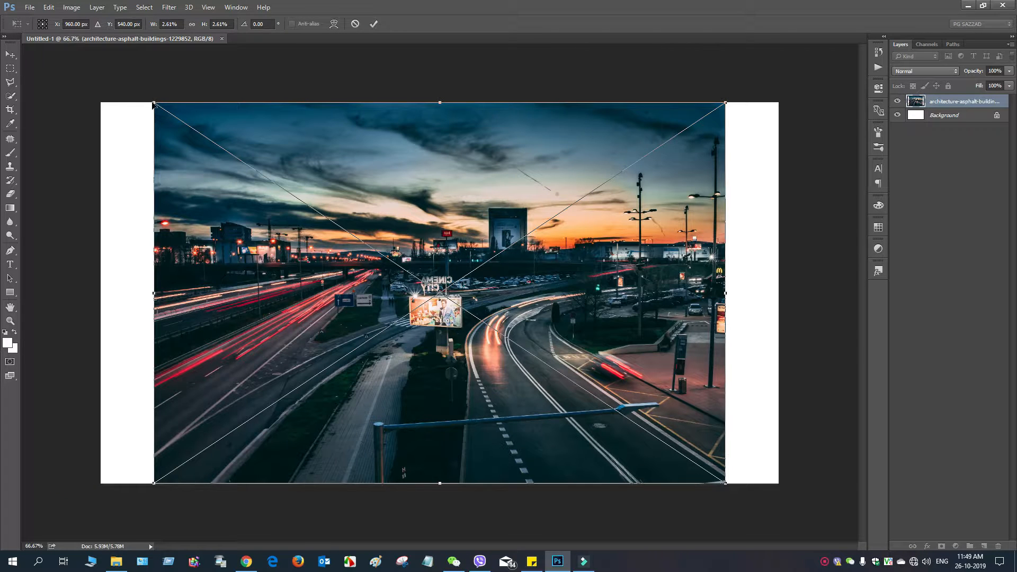
drag(153, 104, 96, 76)
drag(727, 484, 794, 532)
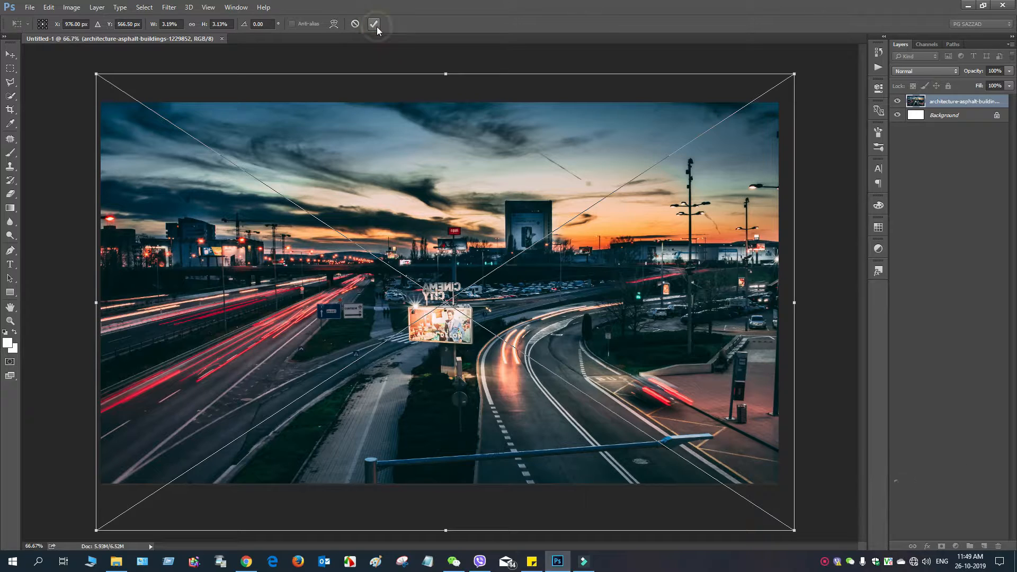
key(Return)
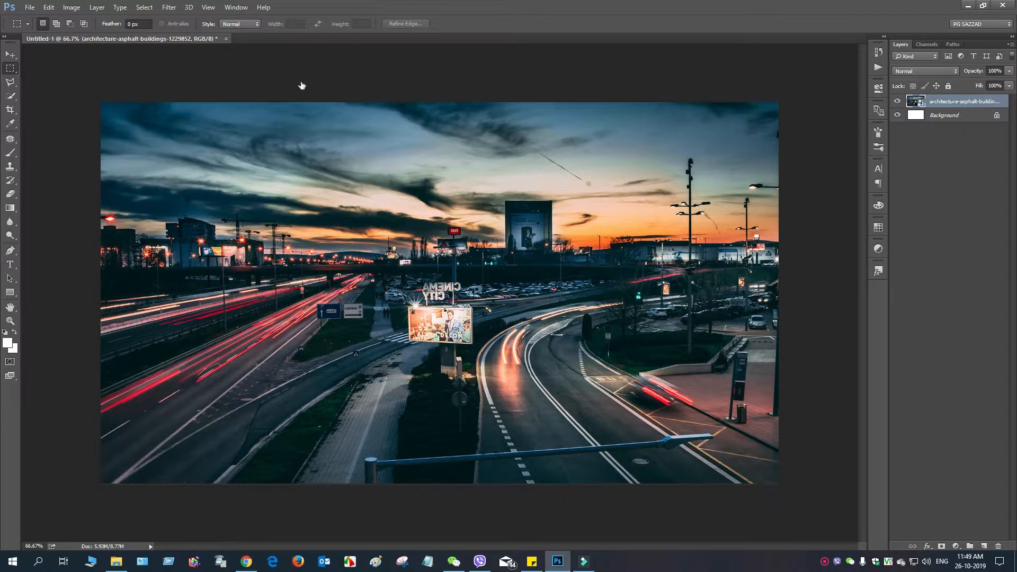
Apply a Gaussian Blur with a radius of 4.2 pixels to the placed city photo.
click(169, 8)
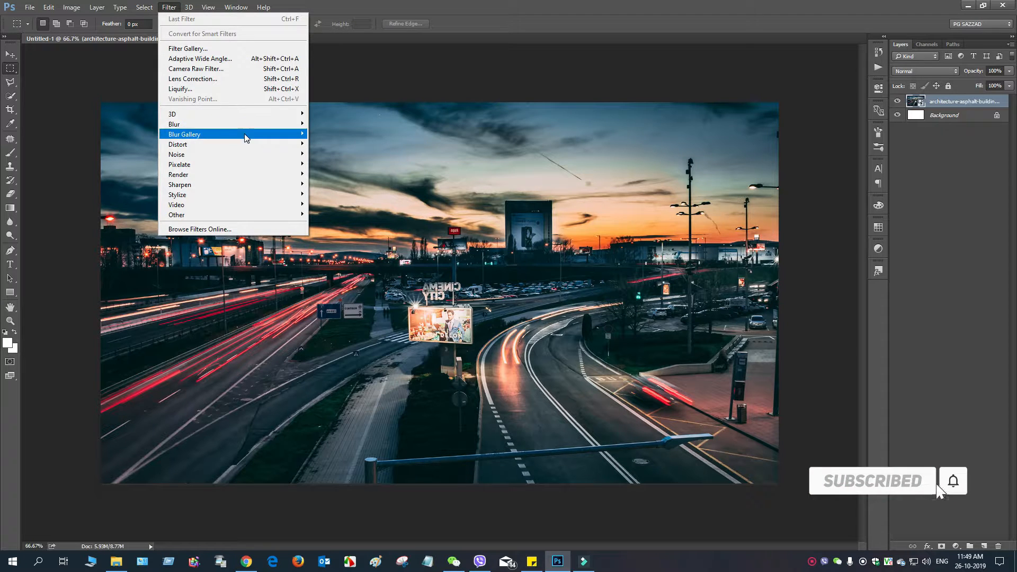
mouse_move(301, 126)
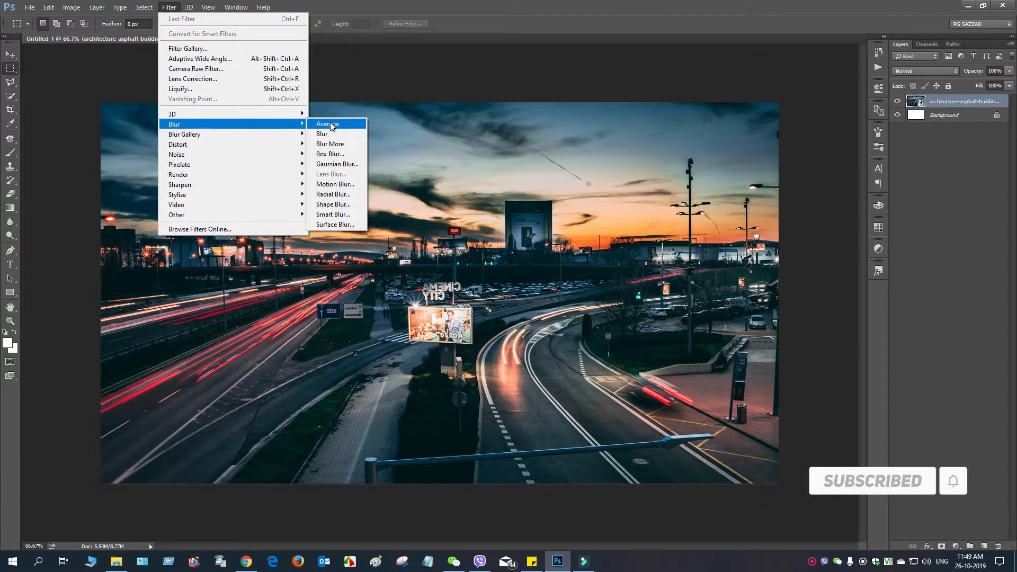
click(340, 164)
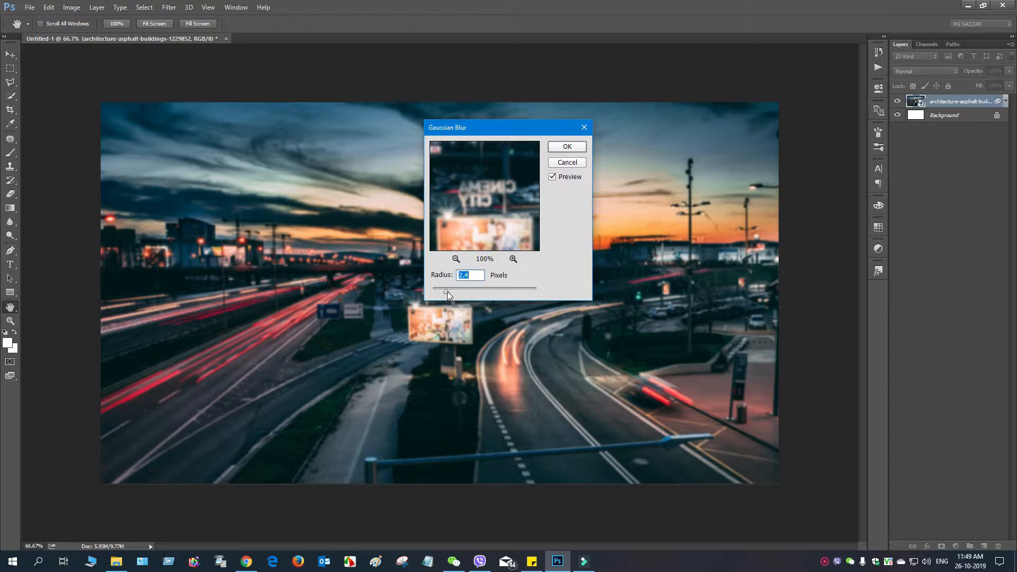
drag(450, 291, 456, 290)
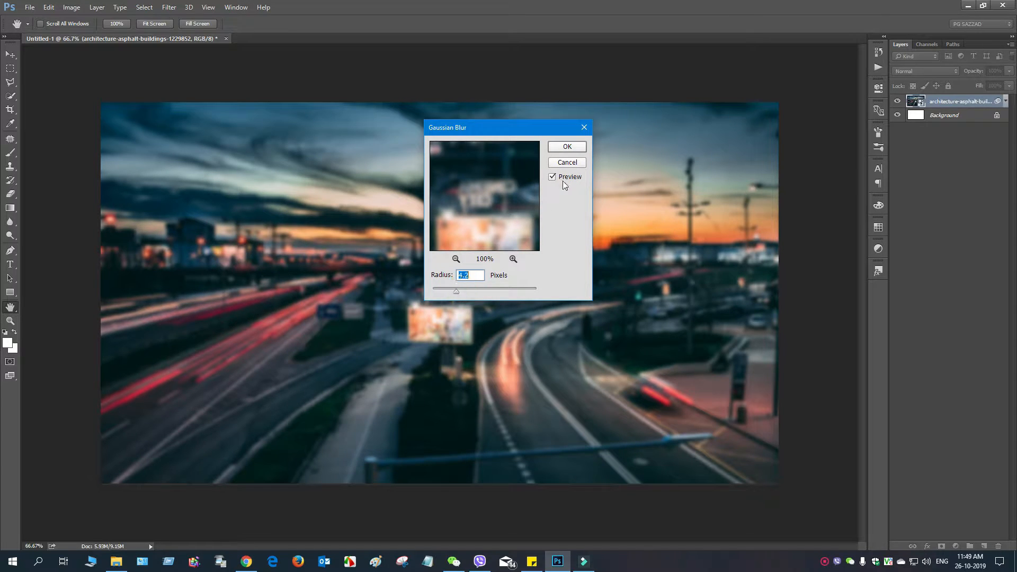
click(580, 149)
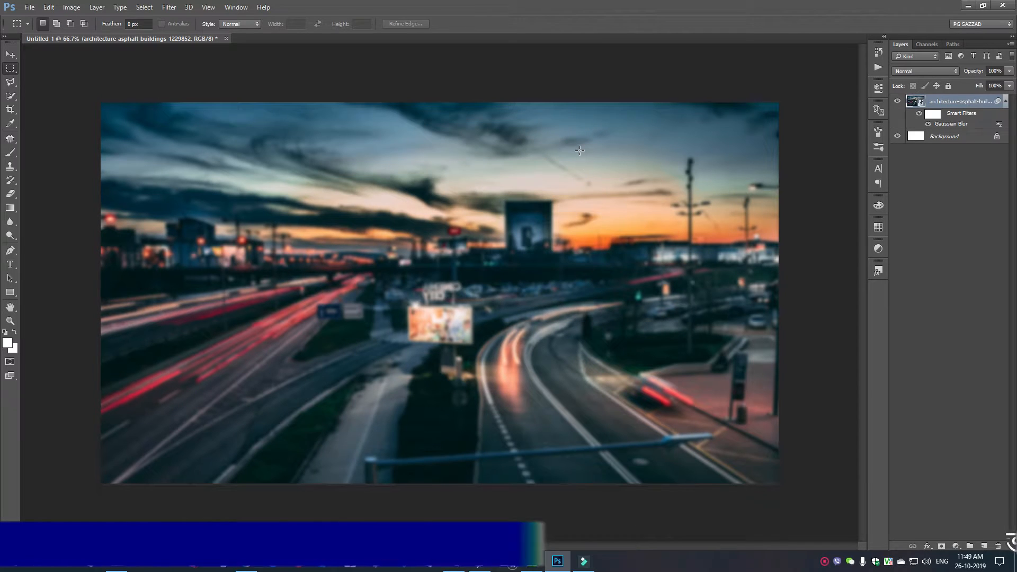
Add the text "CITY LIGHT" and position it centred across the upper half of the photo.
click(10, 265)
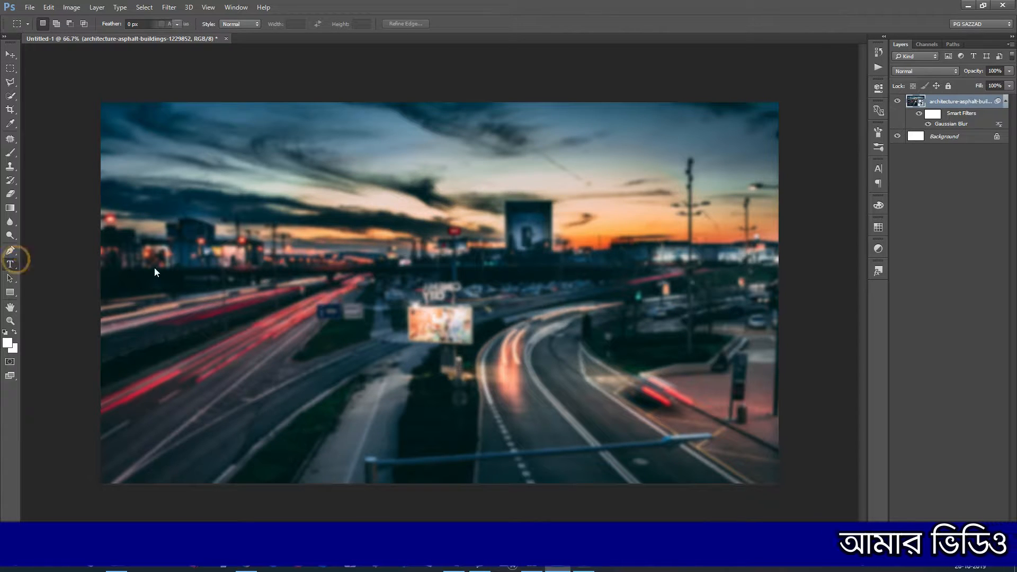
click(278, 242)
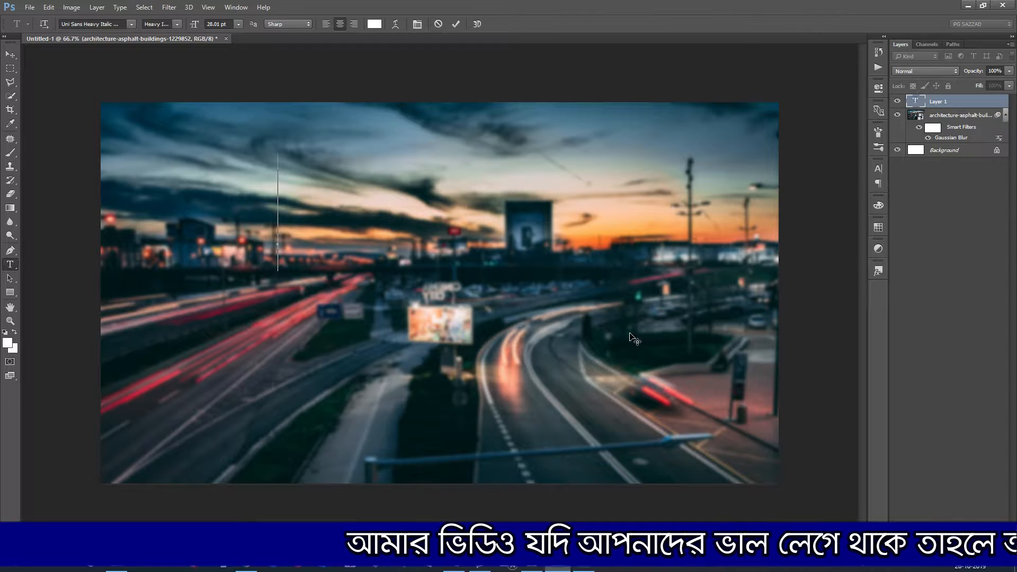
text(CITY)
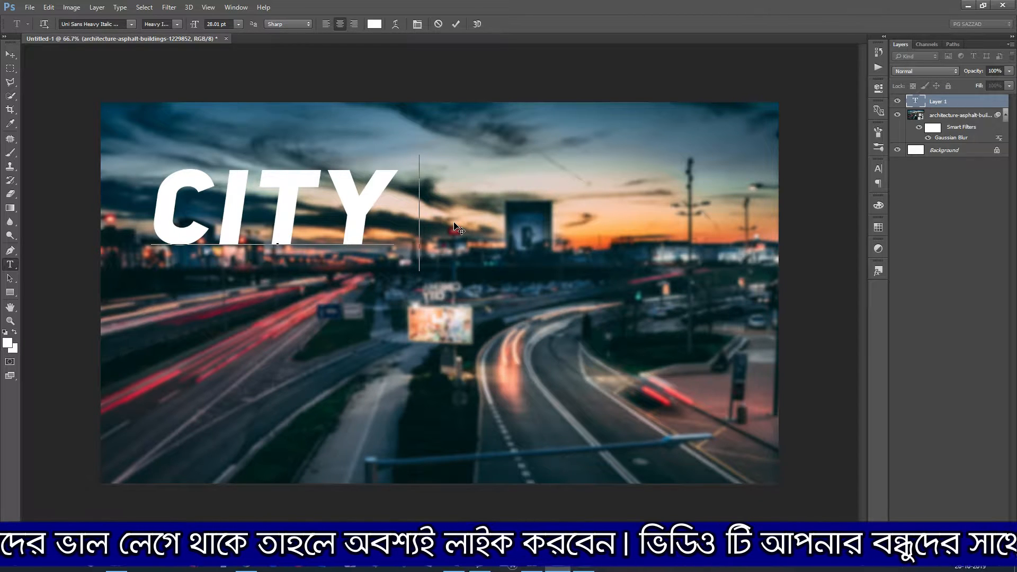
text( LIGHT)
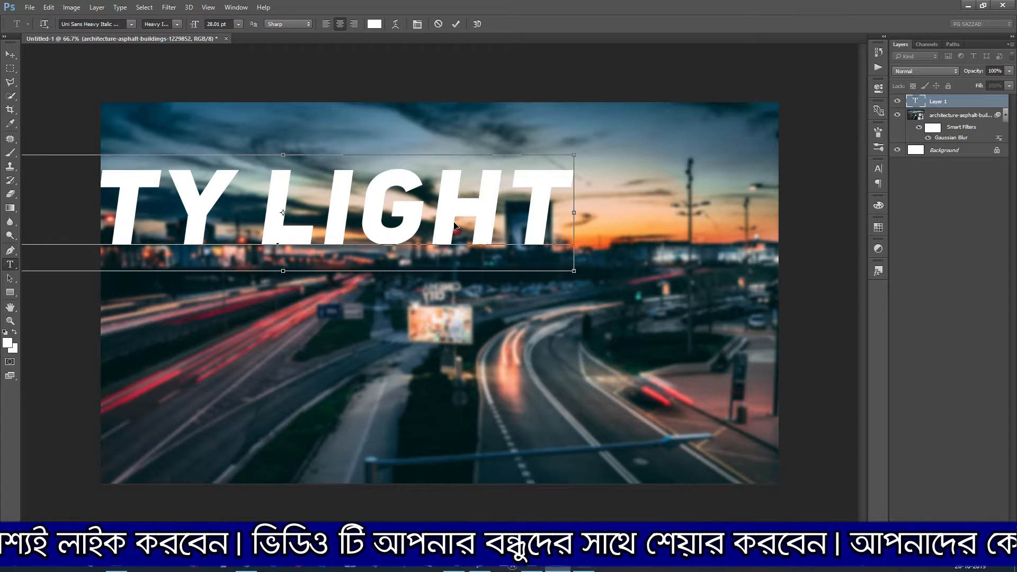
key(ctrl+a)
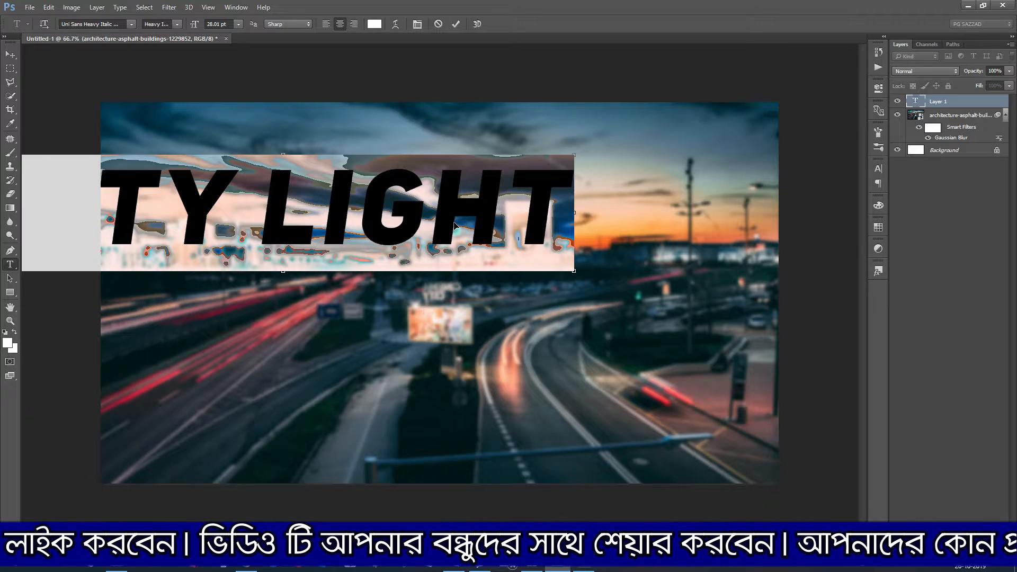
drag(350, 298, 513, 373)
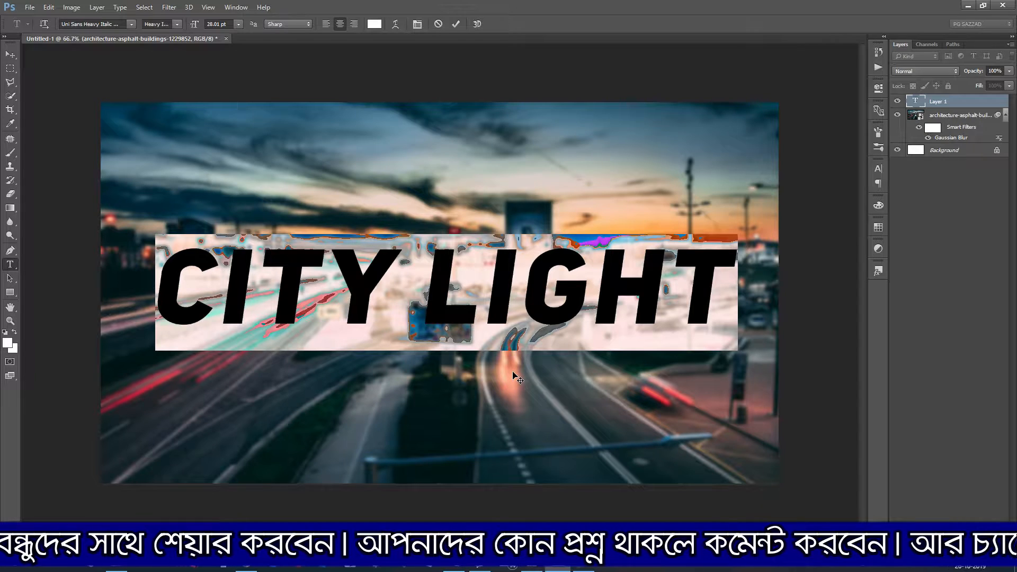
drag(513, 376, 508, 303)
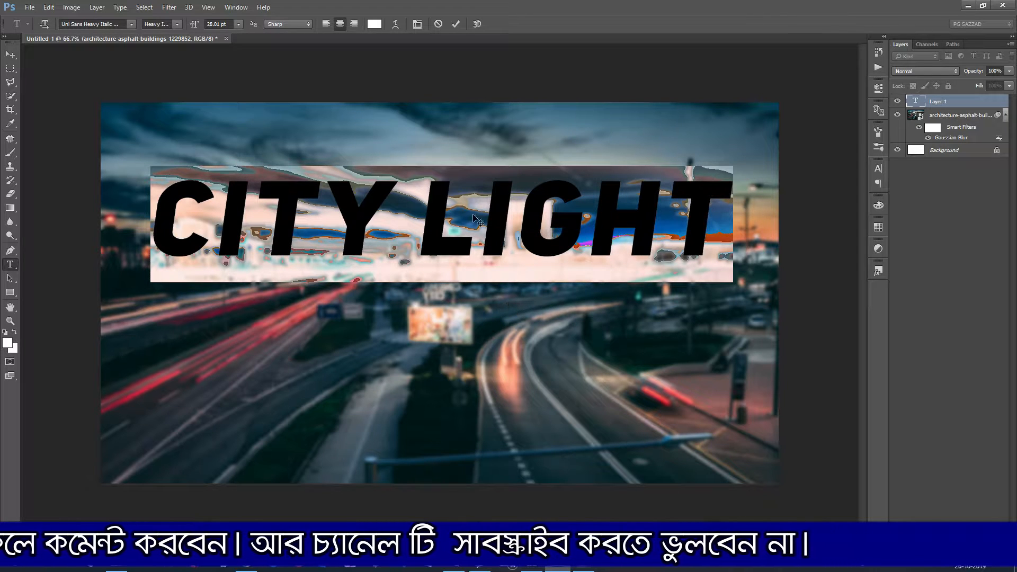
click(456, 24)
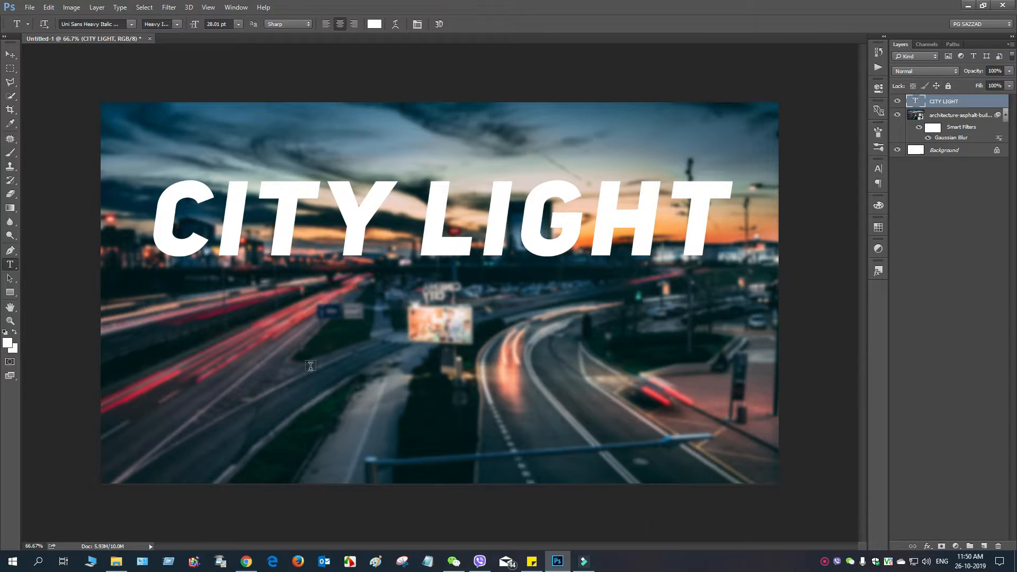
Create a new layer beneath the CITY LIGHT text and fill a rectangular selection around the lettering with white at 100% opacity.
click(984, 547)
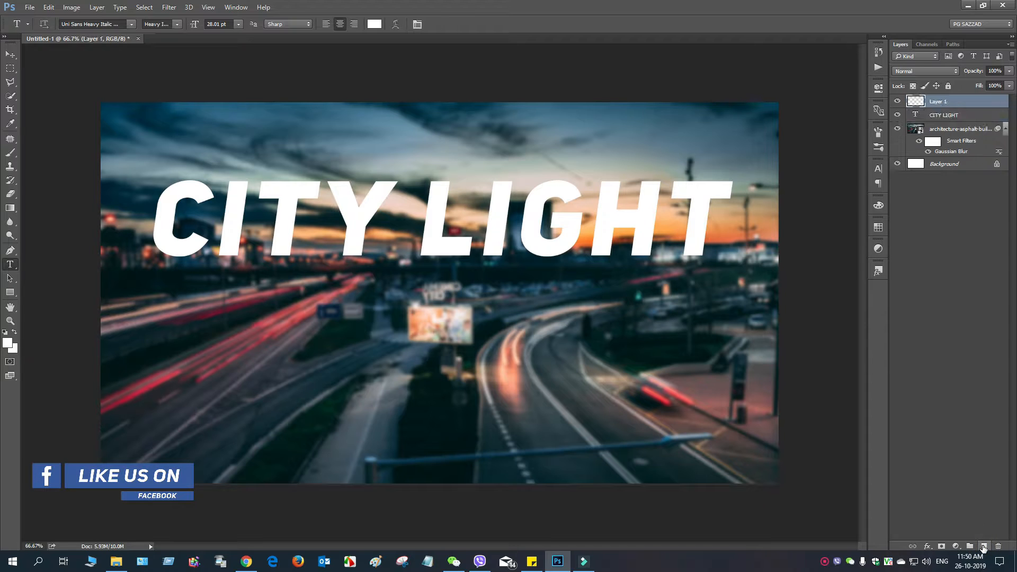
drag(965, 103, 965, 128)
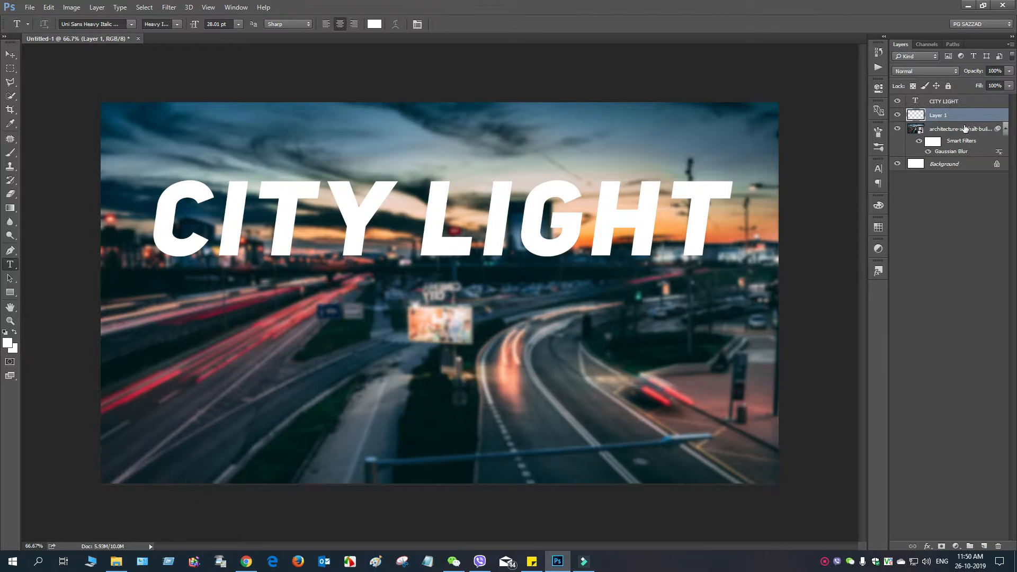
click(10, 68)
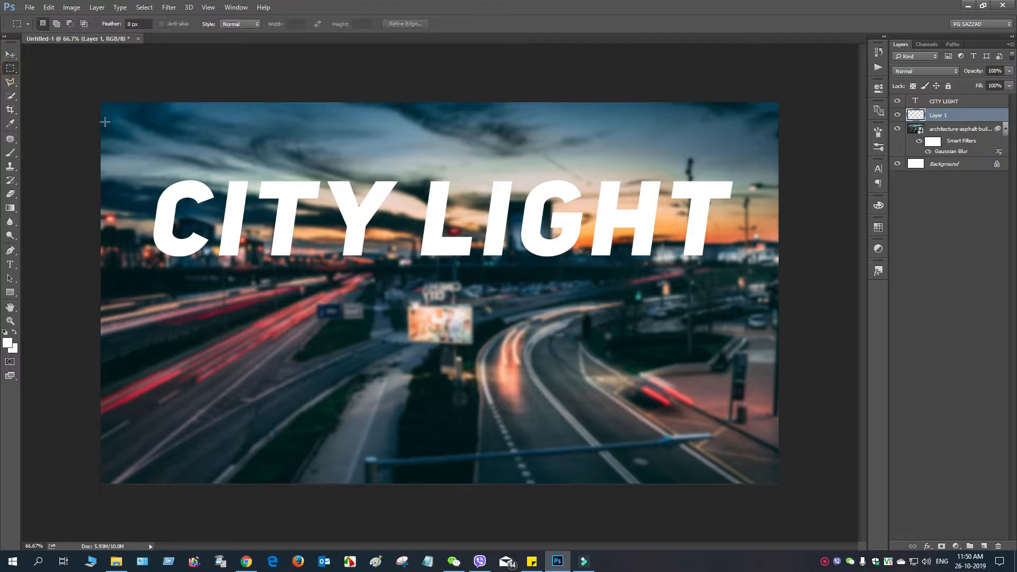
drag(140, 170, 747, 275)
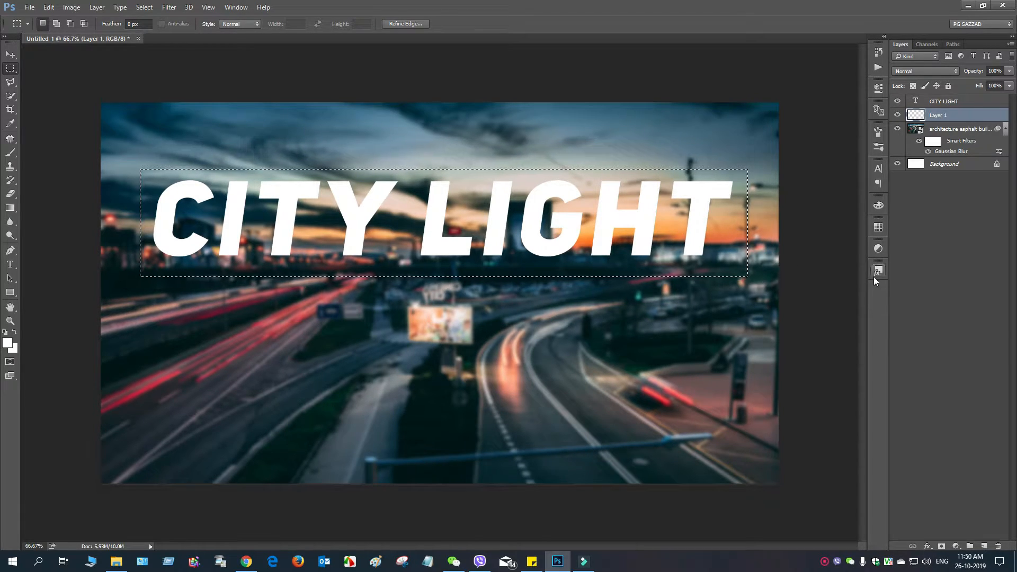
click(49, 7)
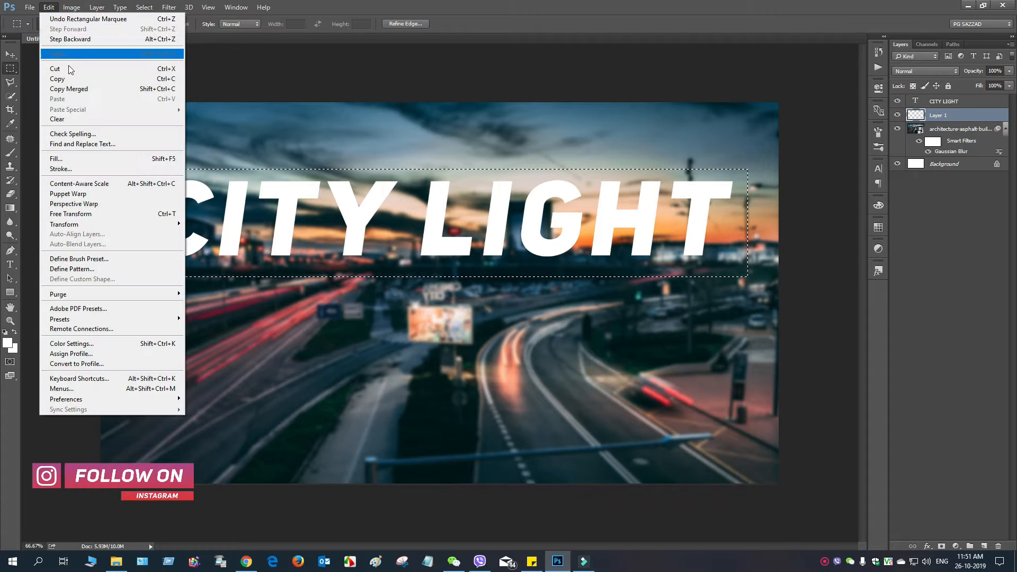
click(70, 158)
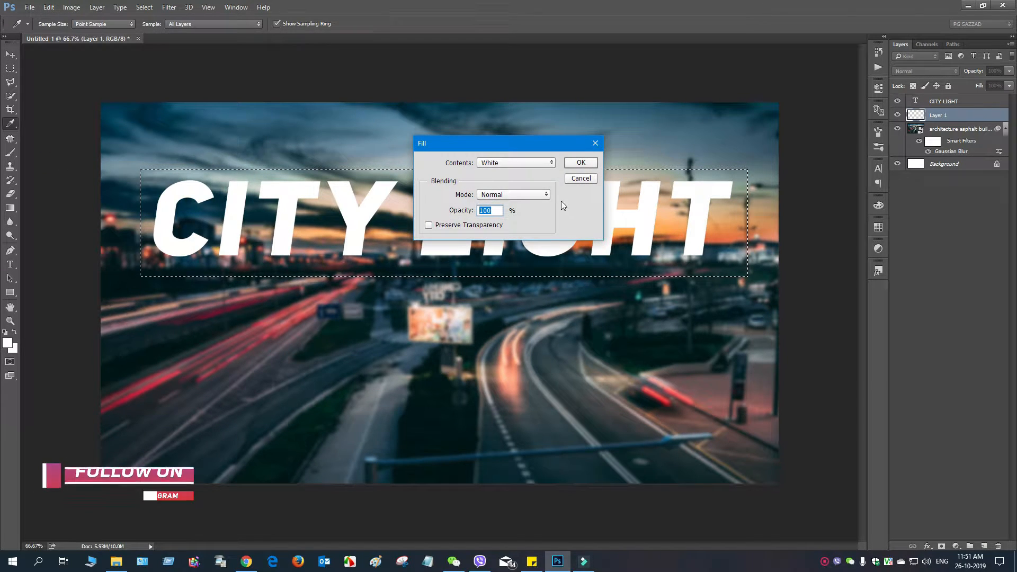
click(583, 163)
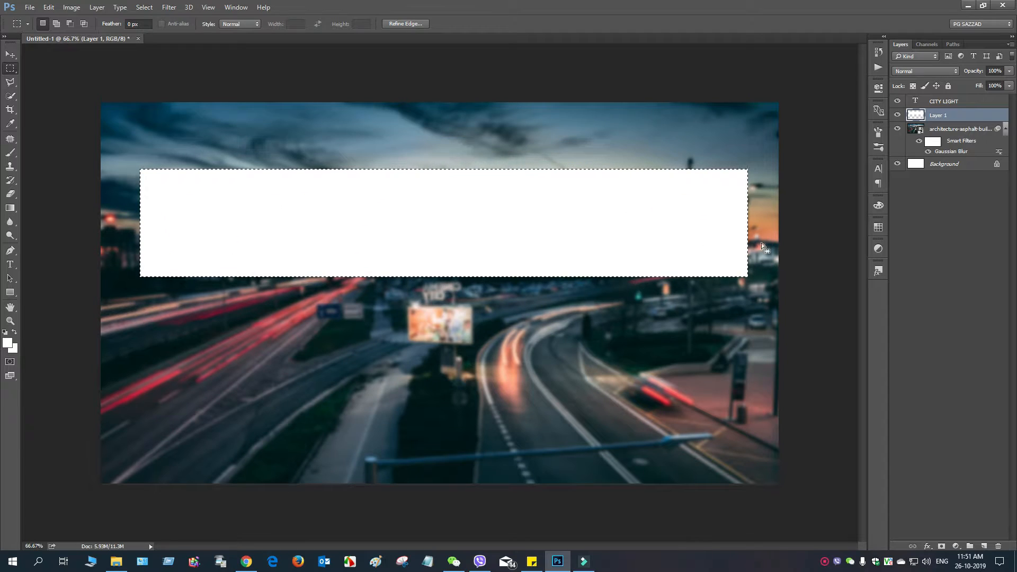
Hide the text layer and cut its letter shapes out of the white rectangle with an inverted layer mask.
click(917, 101)
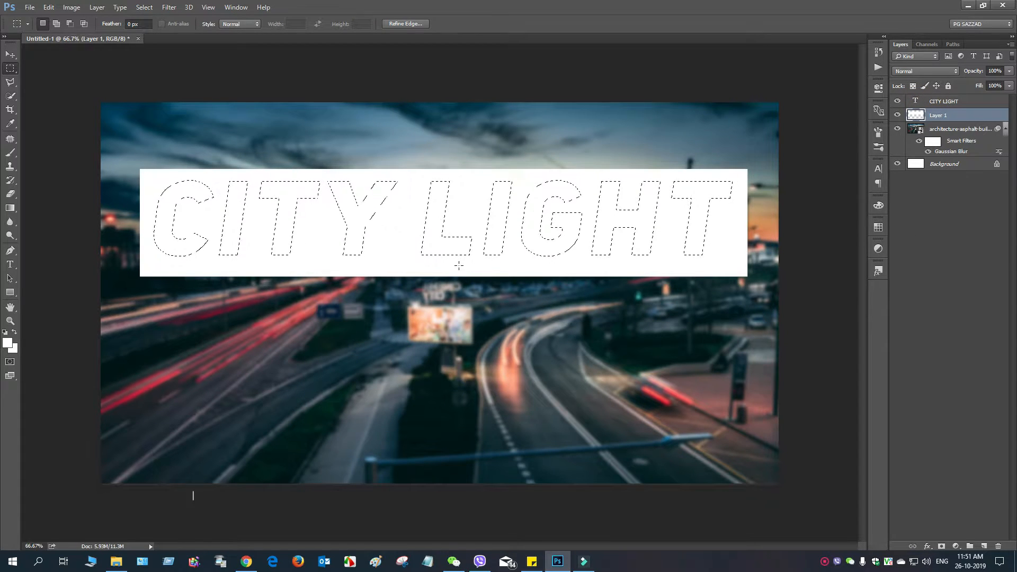
click(898, 102)
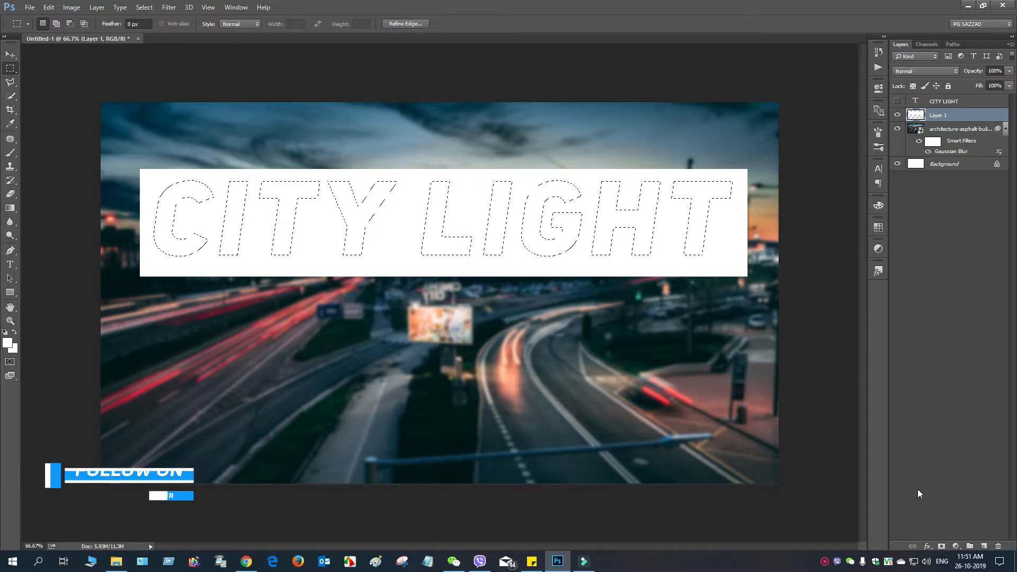
alt+click(941, 546)
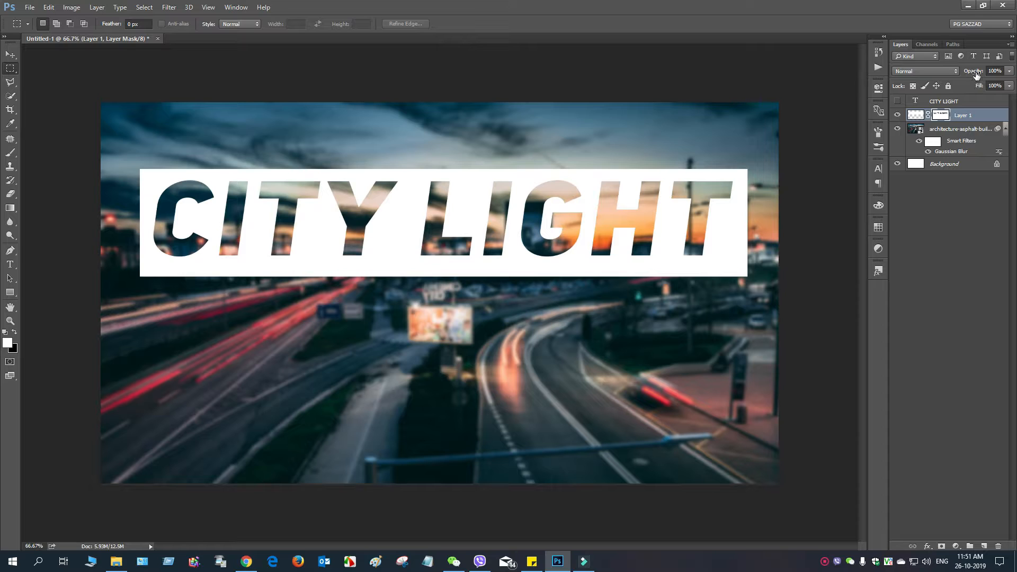
Lower the white rectangle layer's fill to 53% and add Bevel & Emboss and Drop Shadow effects to it.
drag(981, 86, 955, 88)
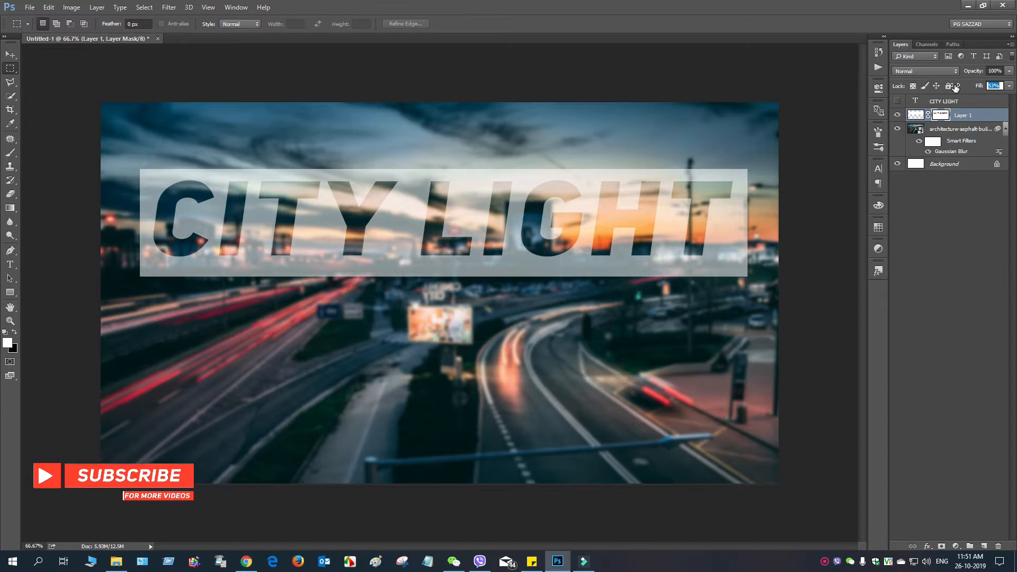
click(915, 115)
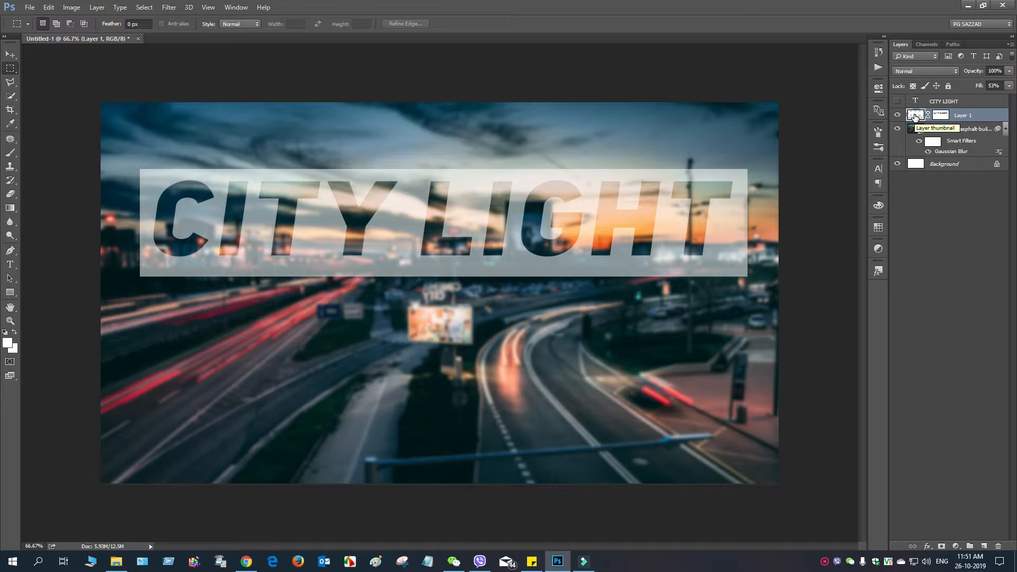
double_click(984, 118)
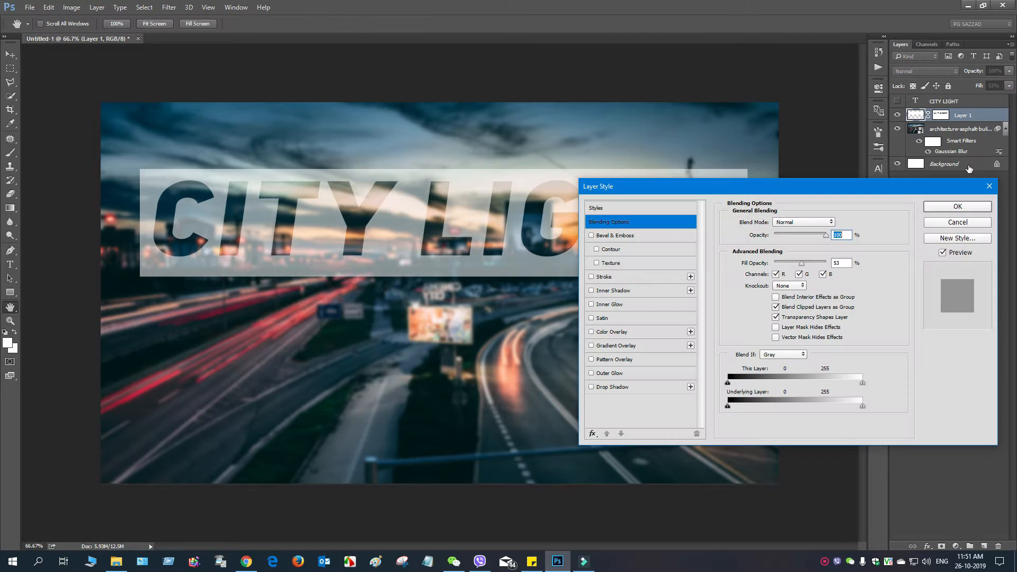
click(591, 235)
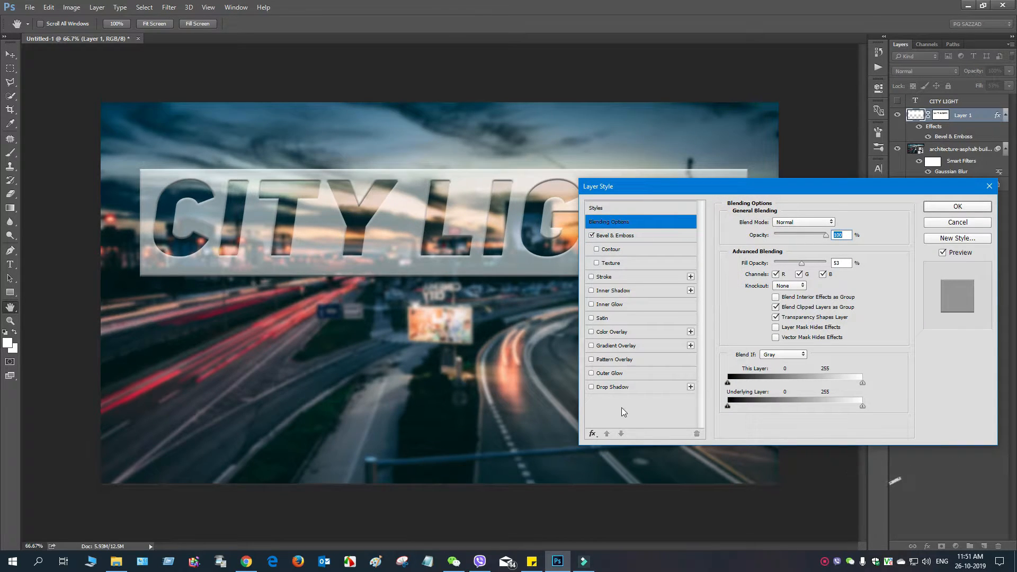
click(592, 277)
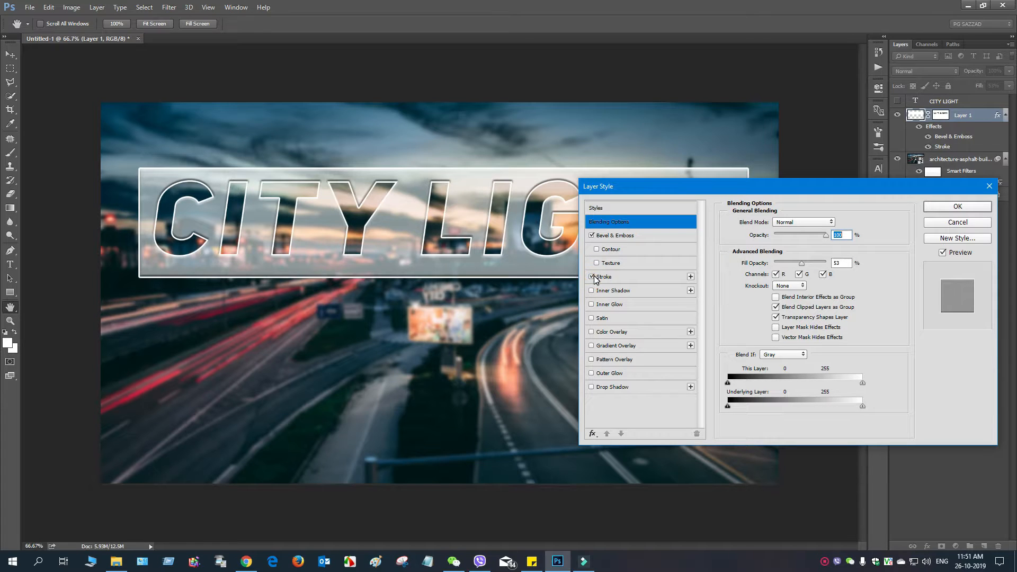
click(593, 281)
click(592, 387)
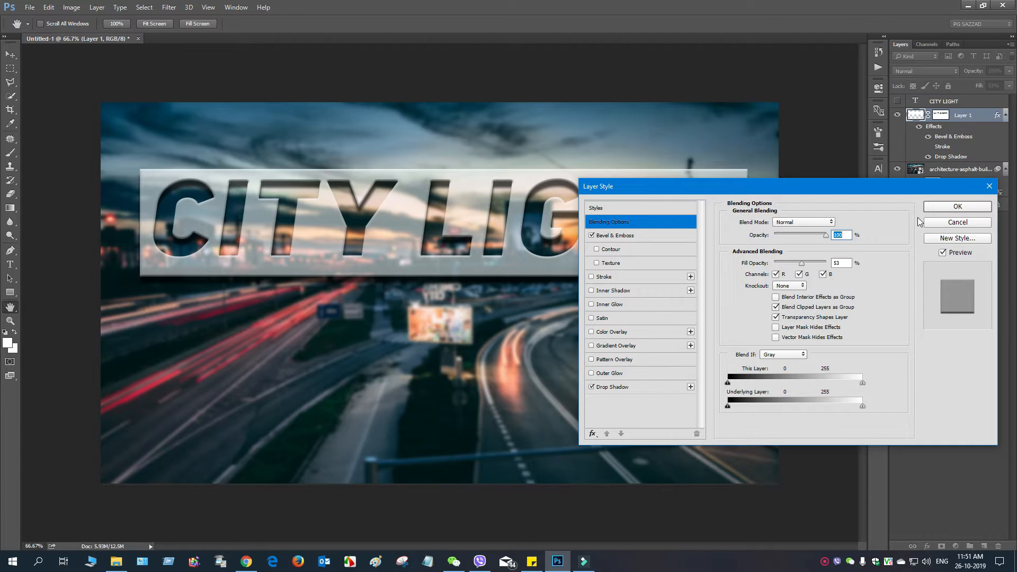
click(970, 206)
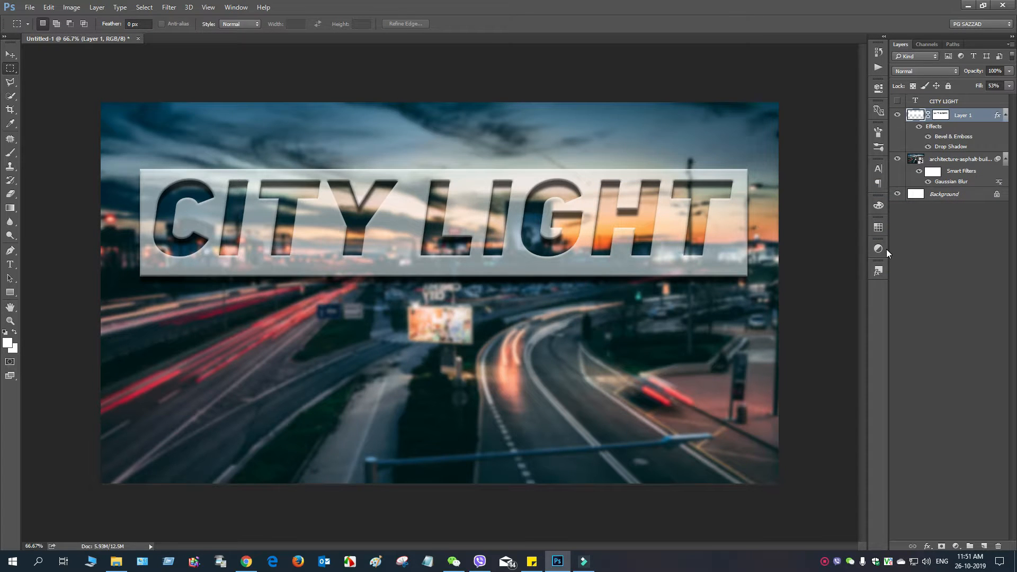
Toggle the CITY LIGHT text layer's visibility to compare, and set the white rectangle layer's fill to 72%.
click(898, 100)
click(898, 100)
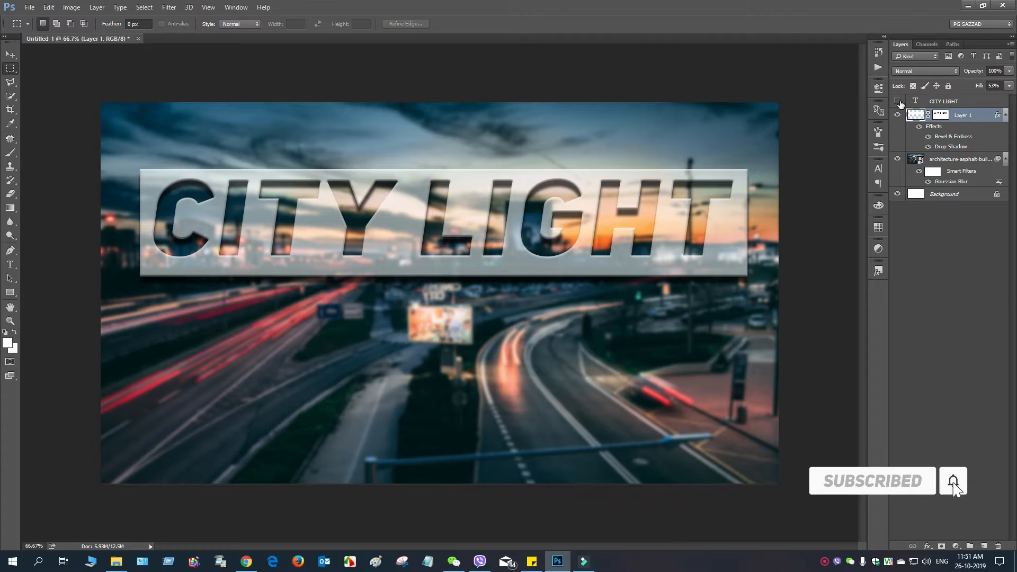
drag(979, 85, 985, 88)
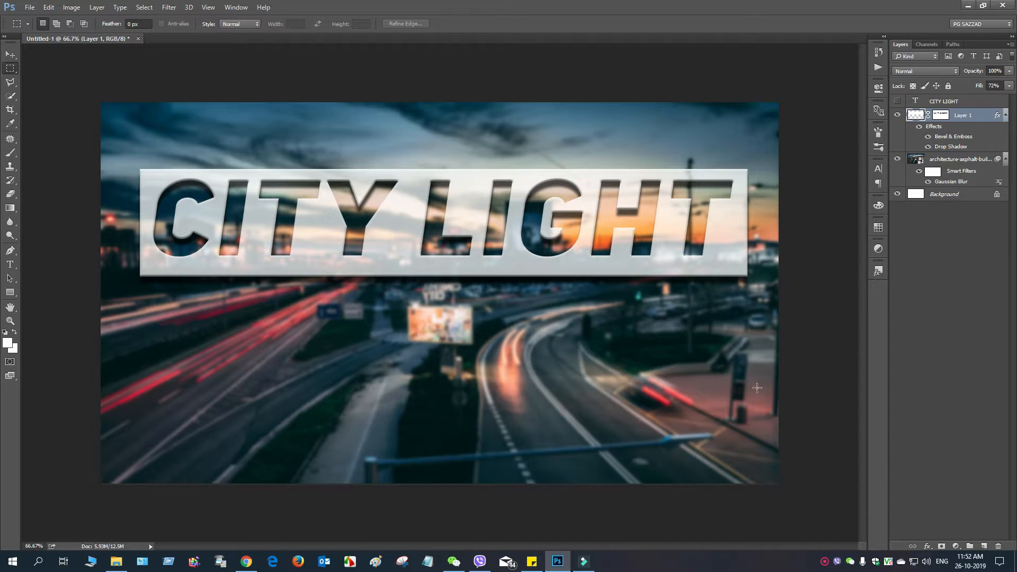
Save the composition to the Desktop as a JPEG named 1 at maximum quality 12 with the Baseline ("Standard") format.
click(27, 8)
click(75, 123)
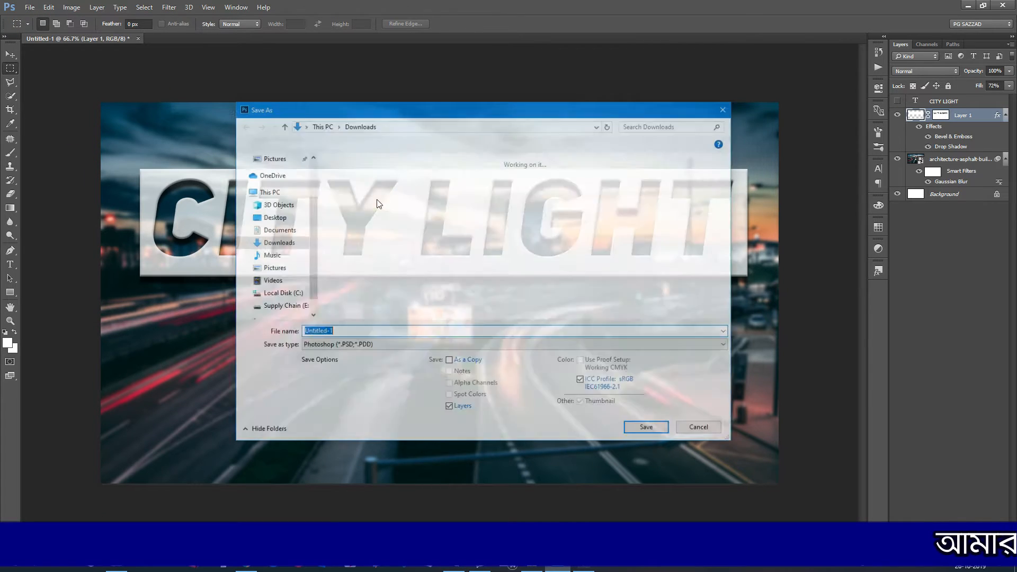
click(273, 218)
double_click(392, 330)
text(1)
click(403, 345)
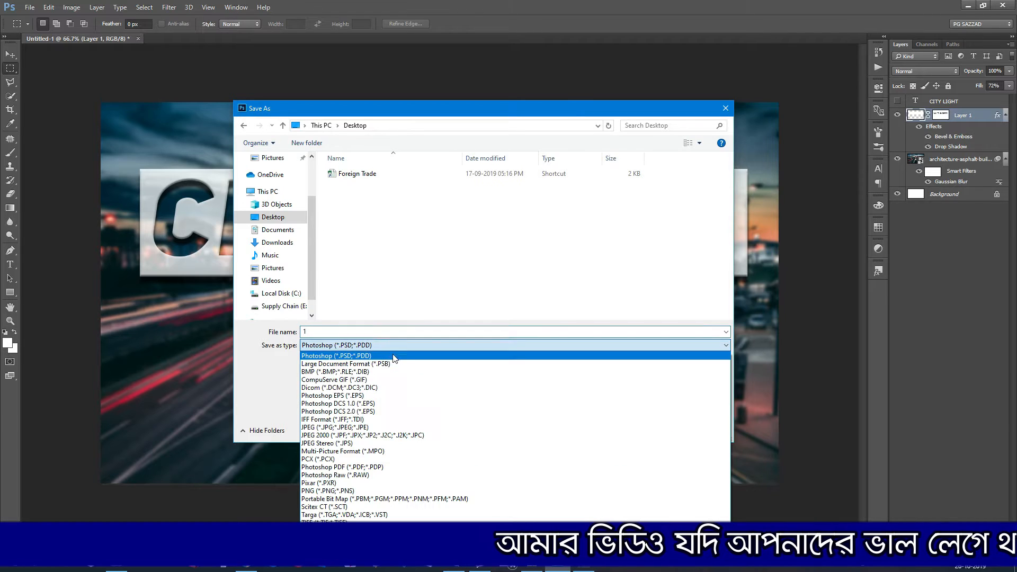
click(344, 427)
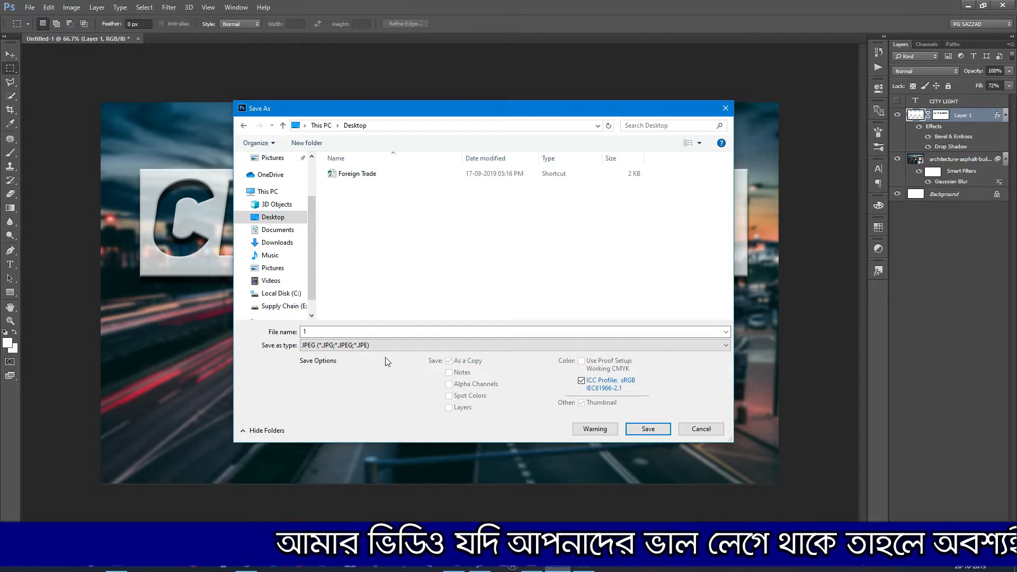
click(648, 429)
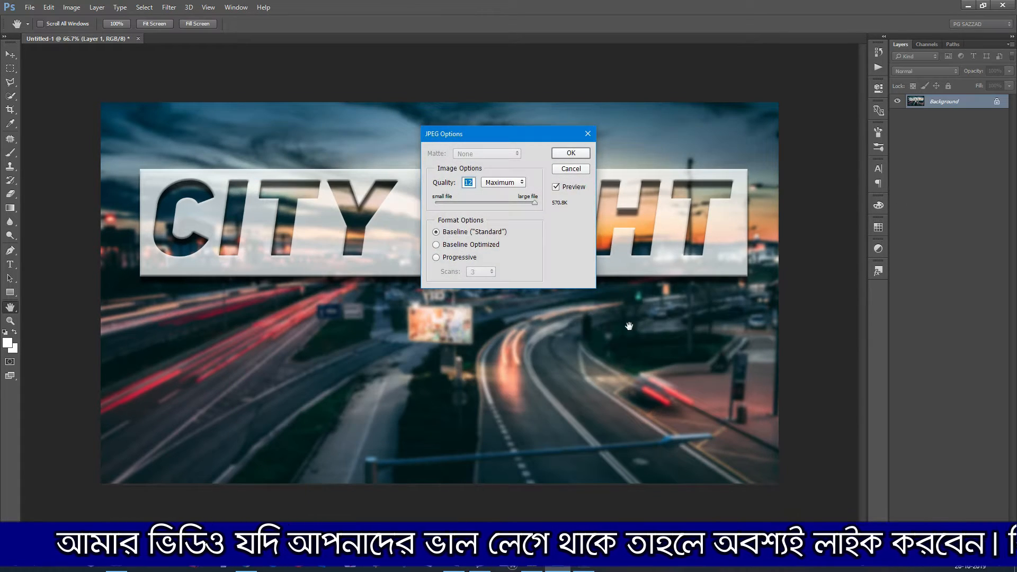
key(Return)
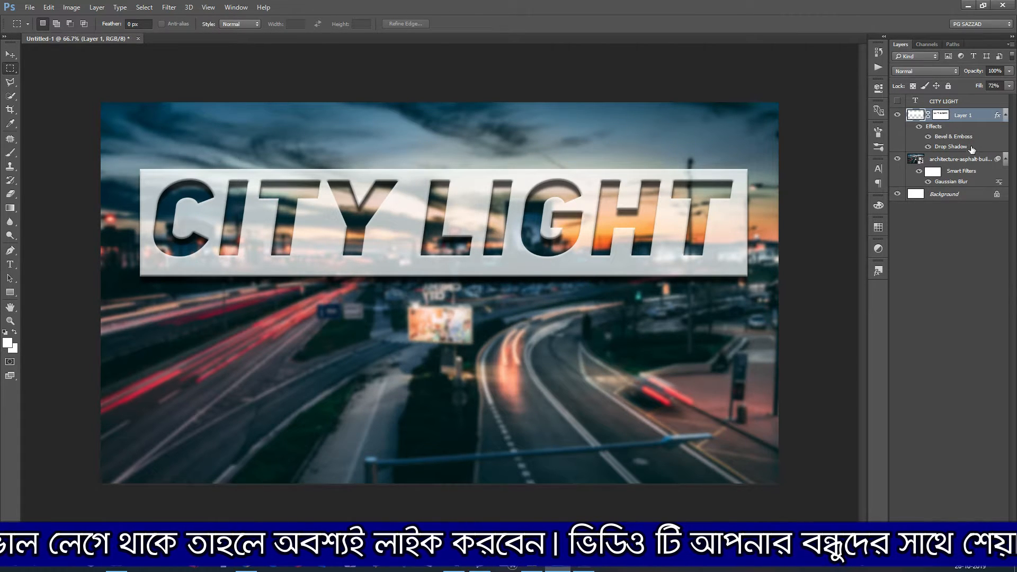
Delete both the masked white rectangle layer and the blurred city photo layer.
right_click(968, 162)
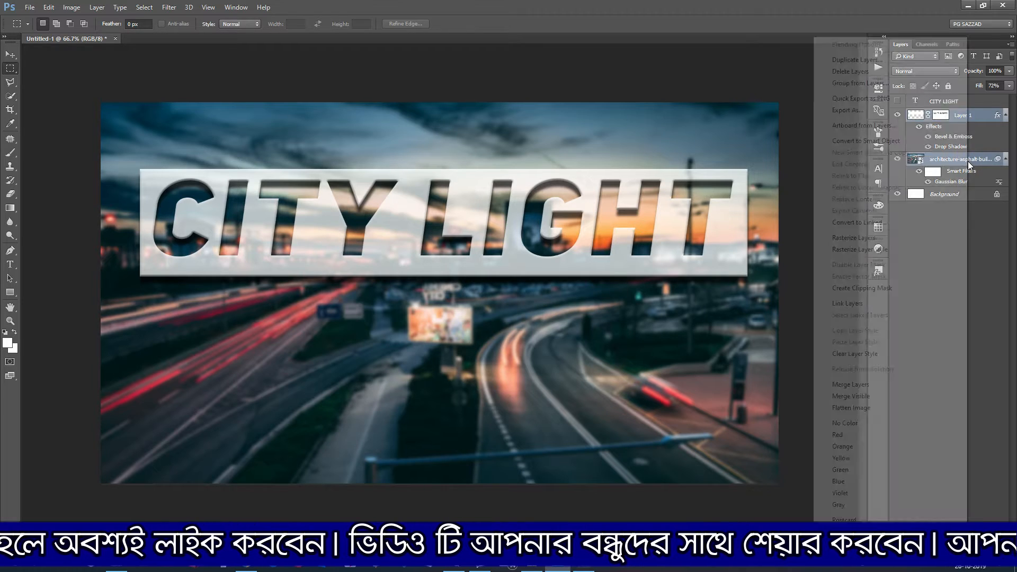
click(866, 72)
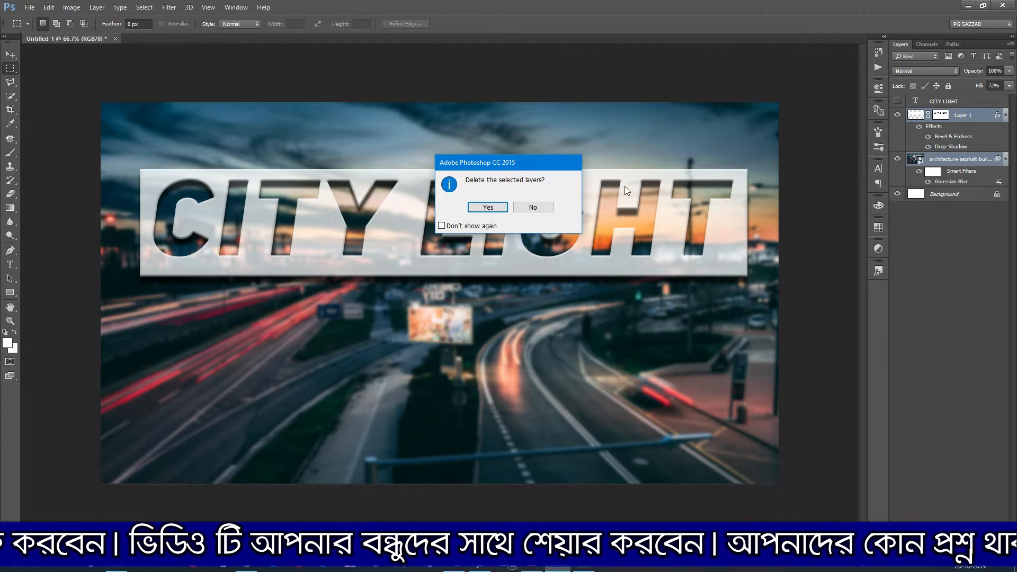
click(485, 208)
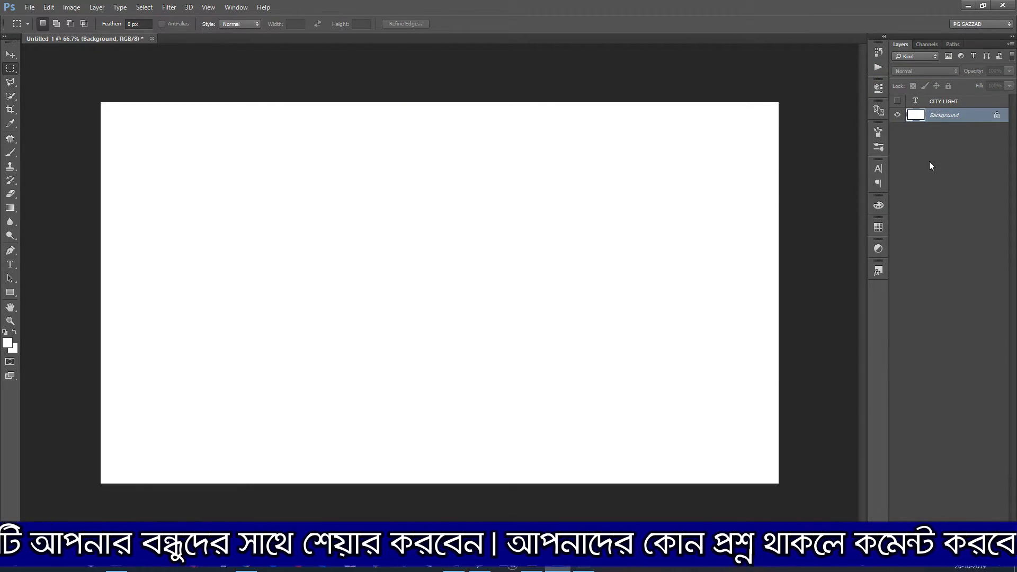
Place the bridge-buildings-city-134643 image from Downloads as an embedded object and enlarge it to cover the whole canvas.
click(30, 7)
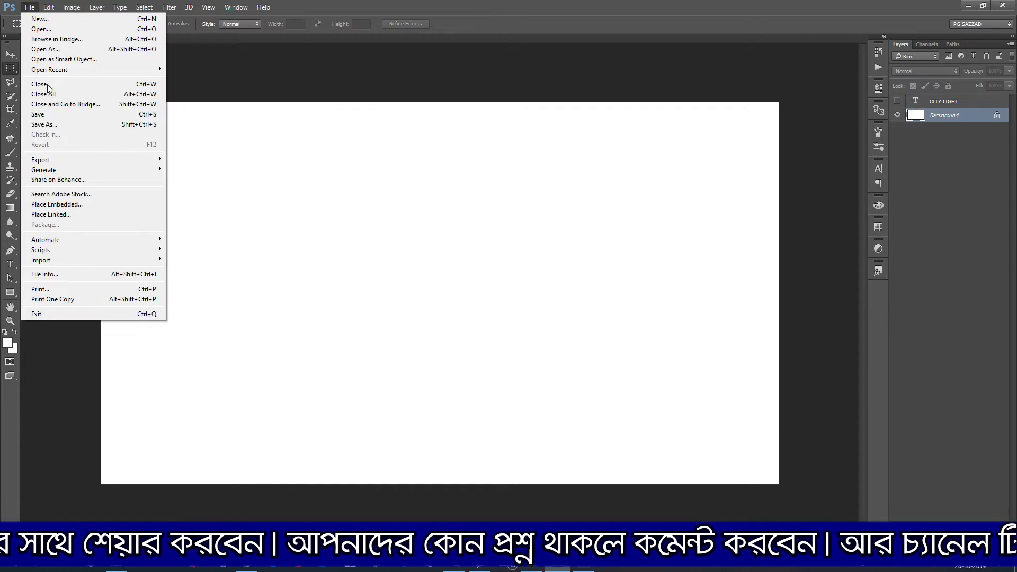
click(86, 206)
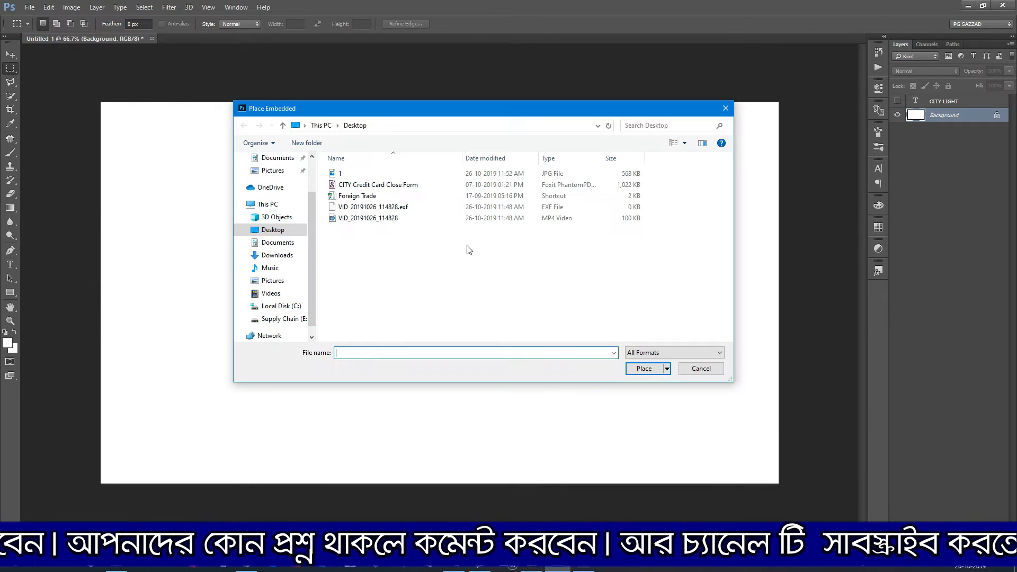
click(277, 255)
double_click(490, 188)
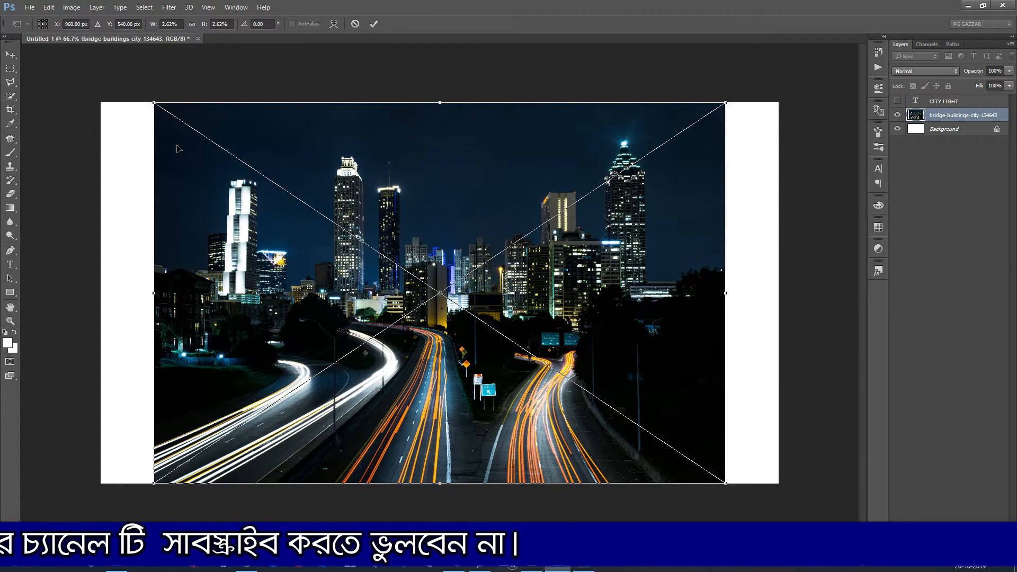
drag(152, 104, 94, 84)
drag(727, 486, 778, 520)
click(373, 24)
Apply a Gaussian Blur with a 4.2-pixel radius to the placed night photo and add a new empty layer above it.
click(168, 7)
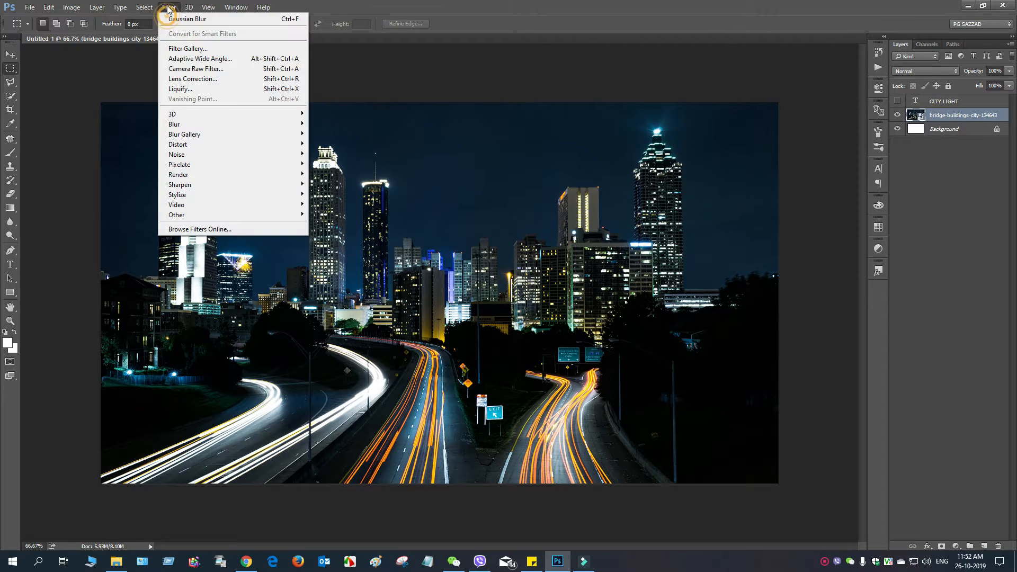
mouse_move(245, 124)
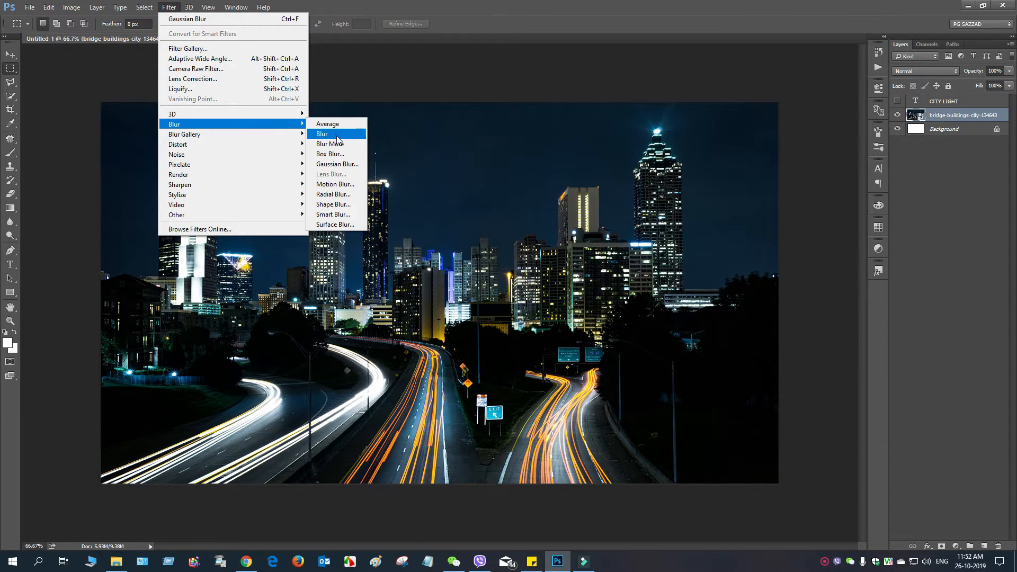
click(350, 165)
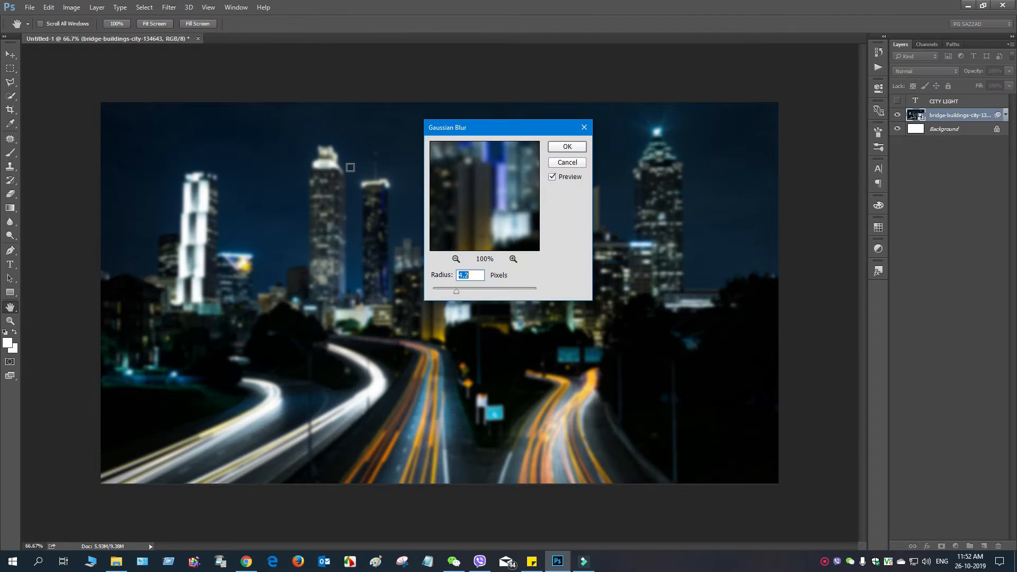
click(567, 147)
key(m)
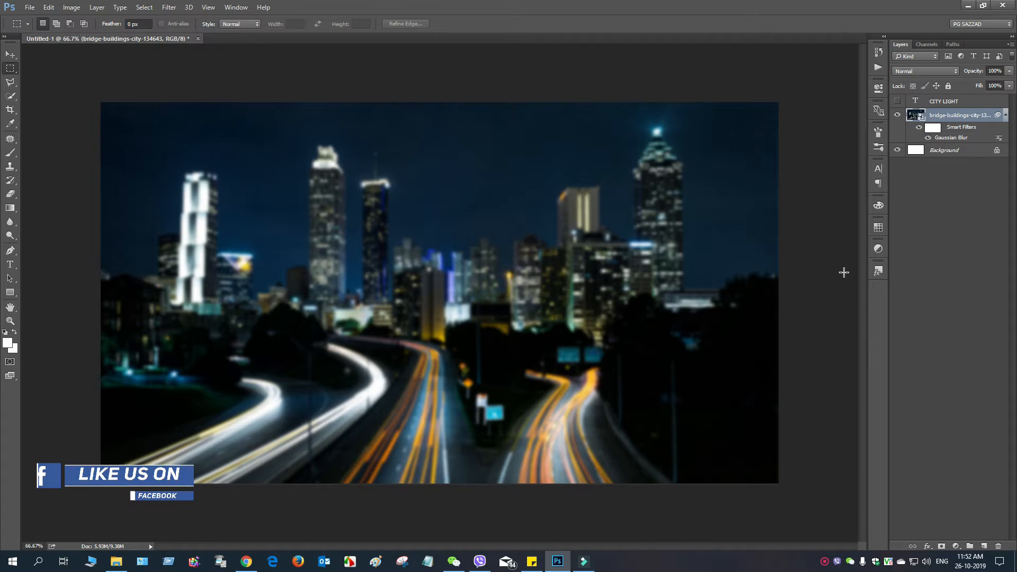
click(983, 547)
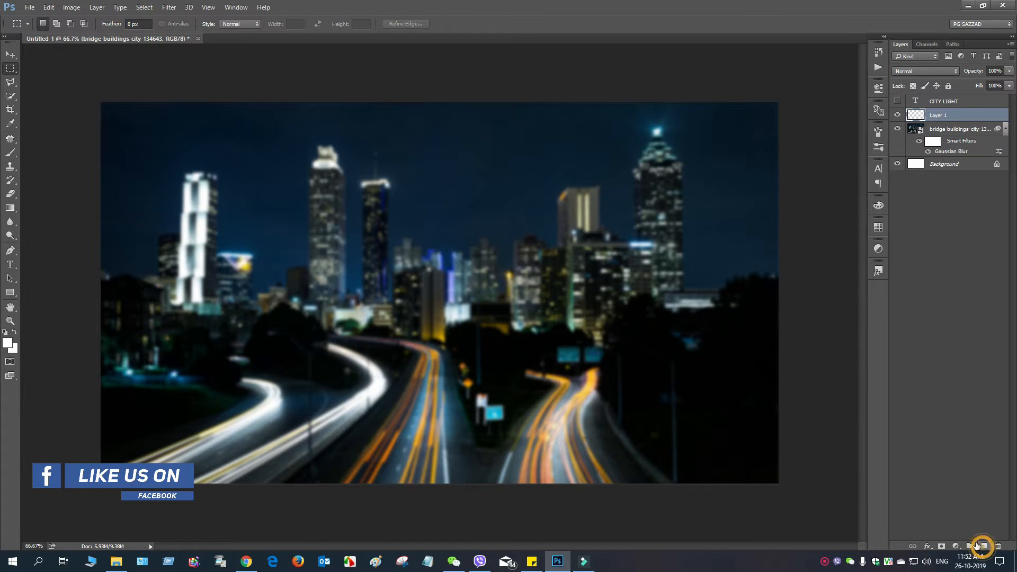
click(48, 7)
click(73, 160)
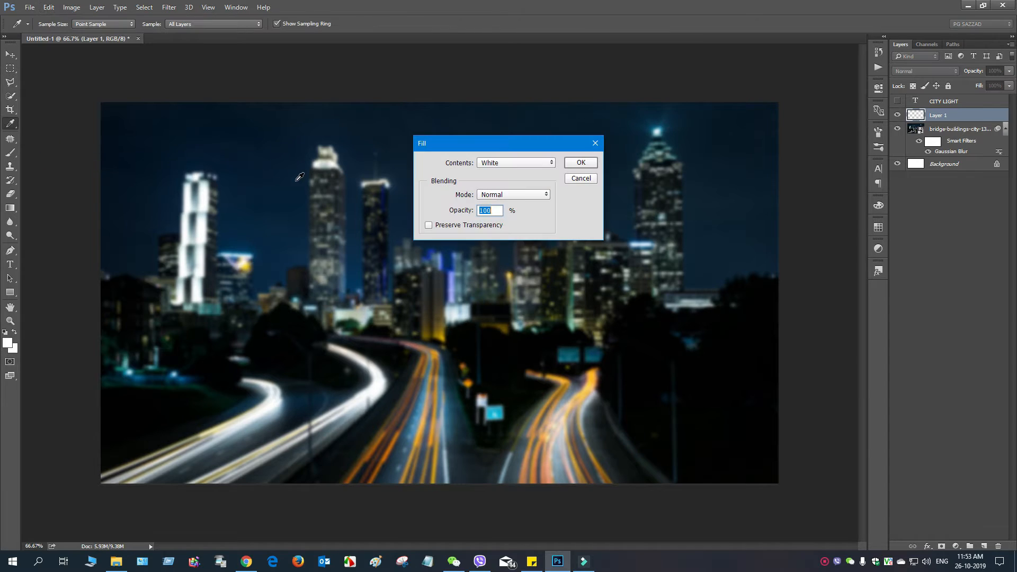
click(582, 163)
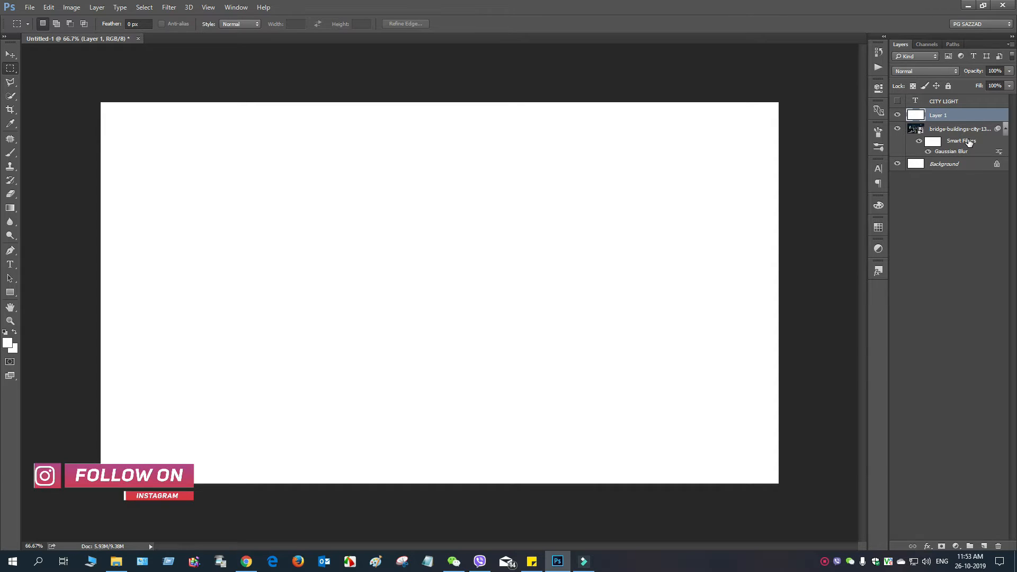
key(ctrl+z)
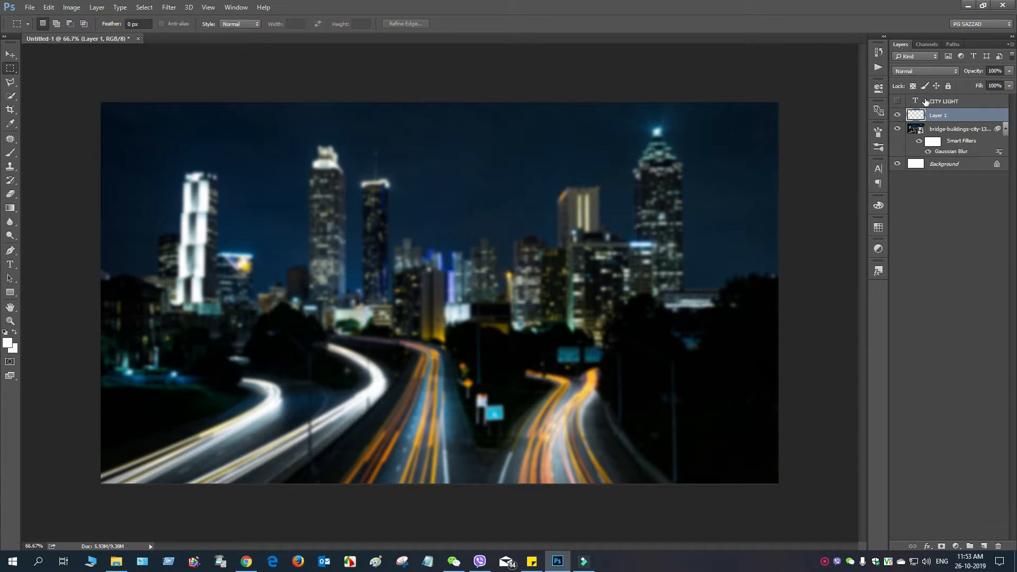
Show the CITY LIGHT text, select a rectangle around the lettering, and fill it with white on the empty layer beneath the text.
click(929, 100)
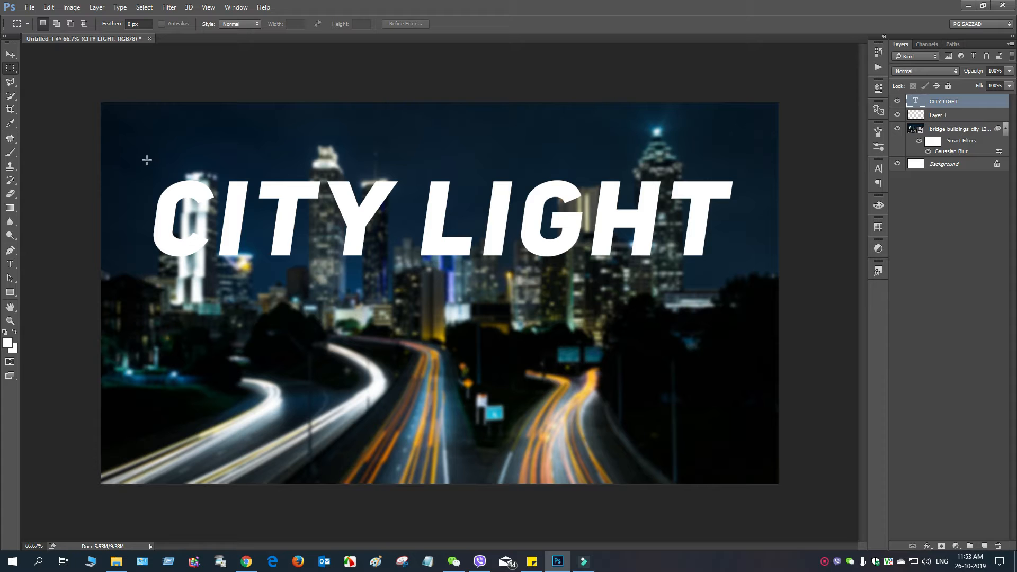
drag(145, 160, 748, 272)
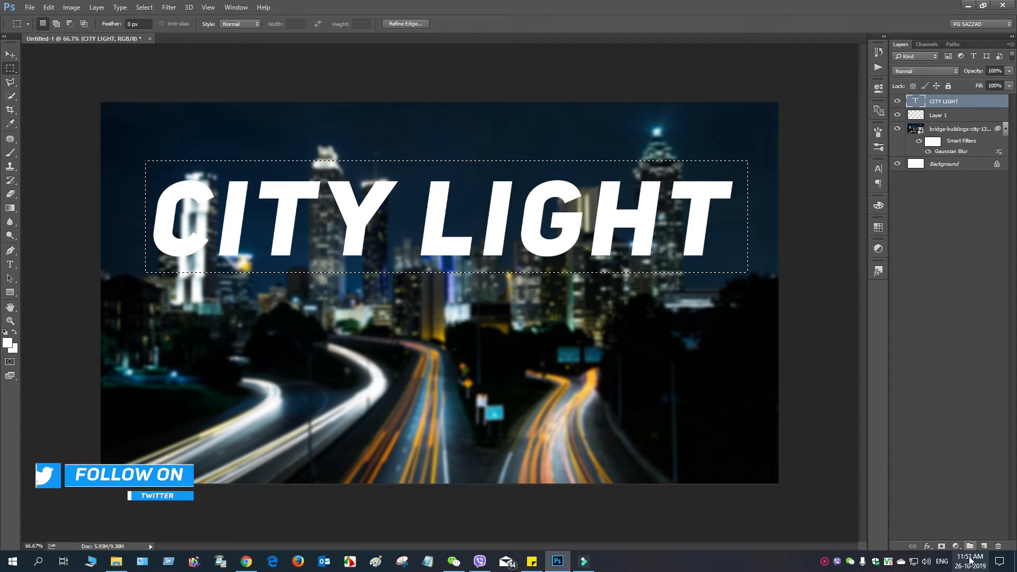
click(54, 9)
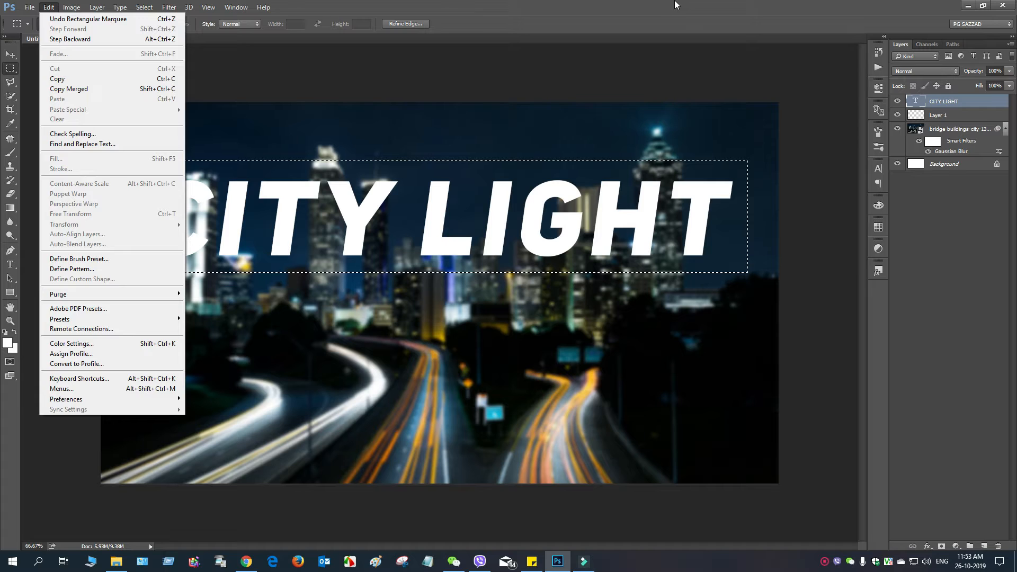
click(675, 5)
click(955, 116)
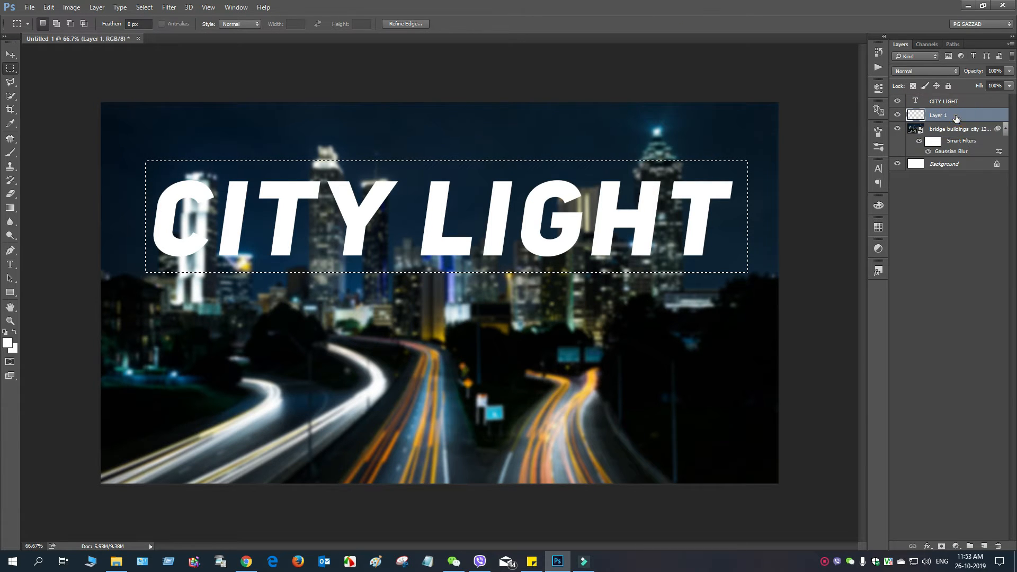
click(48, 7)
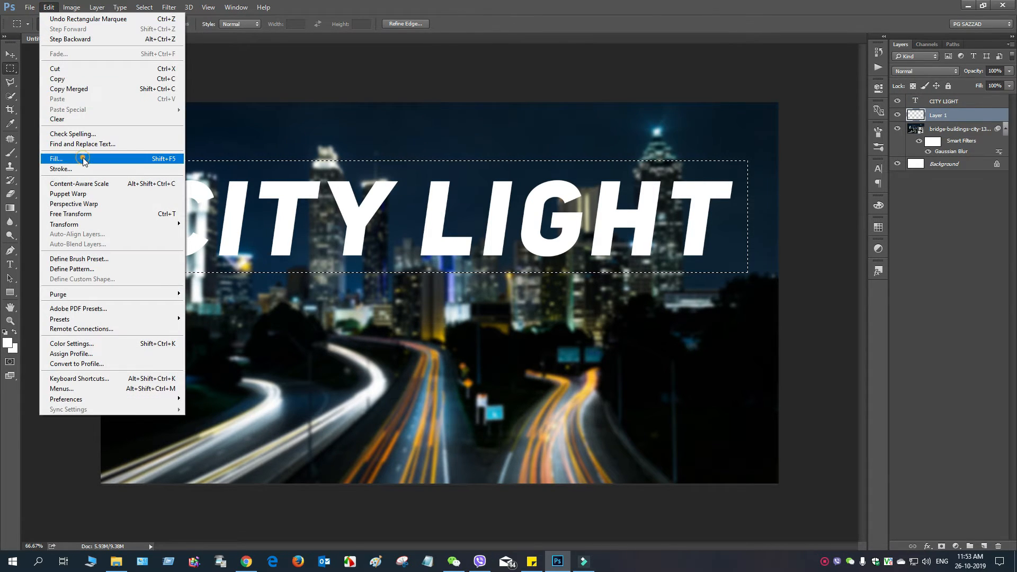
click(79, 157)
click(581, 163)
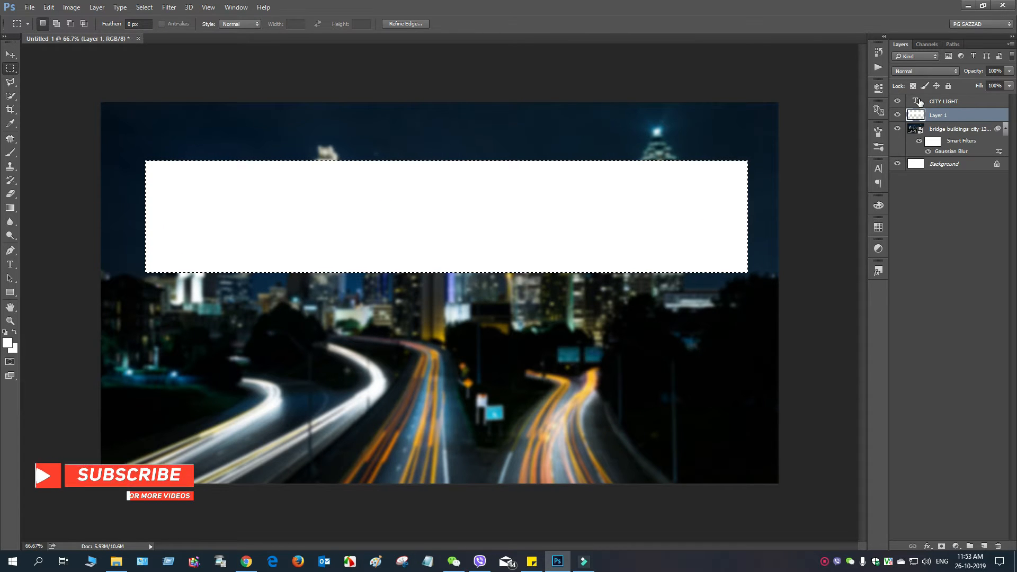
Hide the text layer and cut its letter shapes out of the white rectangle with an inverted layer mask.
click(897, 101)
click(941, 546)
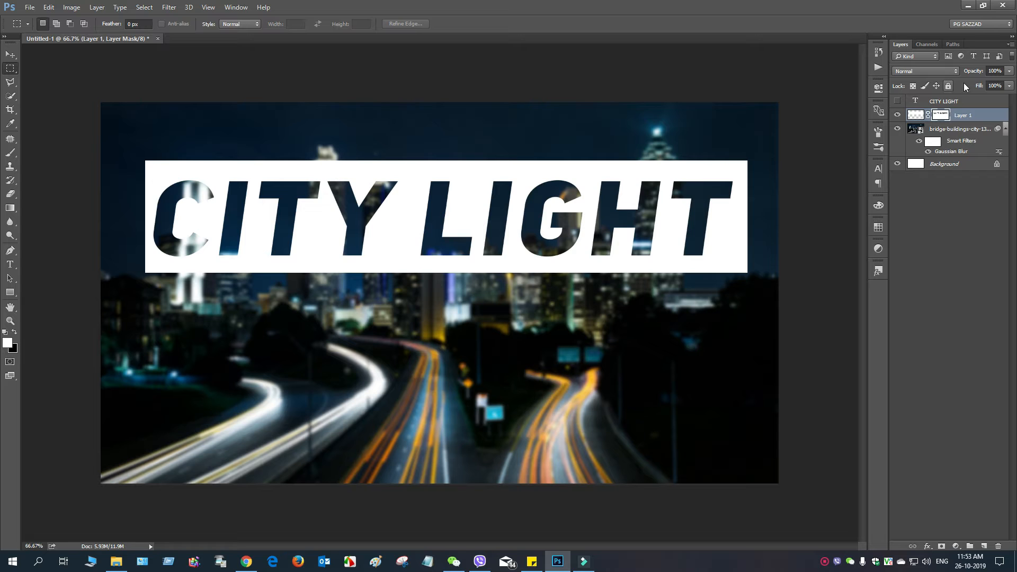
Lower the white rectangle layer's fill to 76% and enable Bevel & Emboss and Drop Shadow on it.
drag(981, 87, 969, 86)
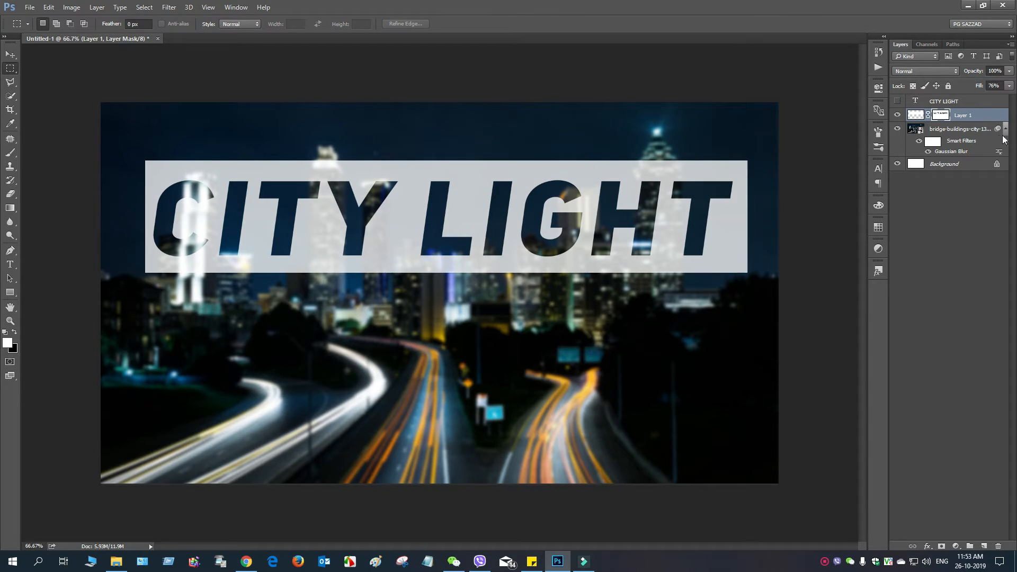
click(994, 103)
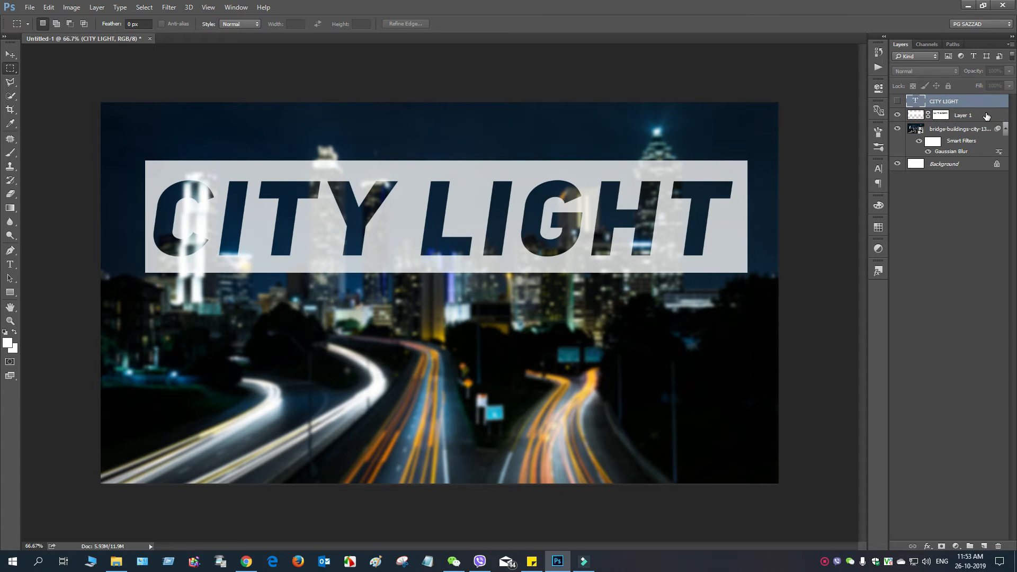
click(987, 116)
double_click(986, 115)
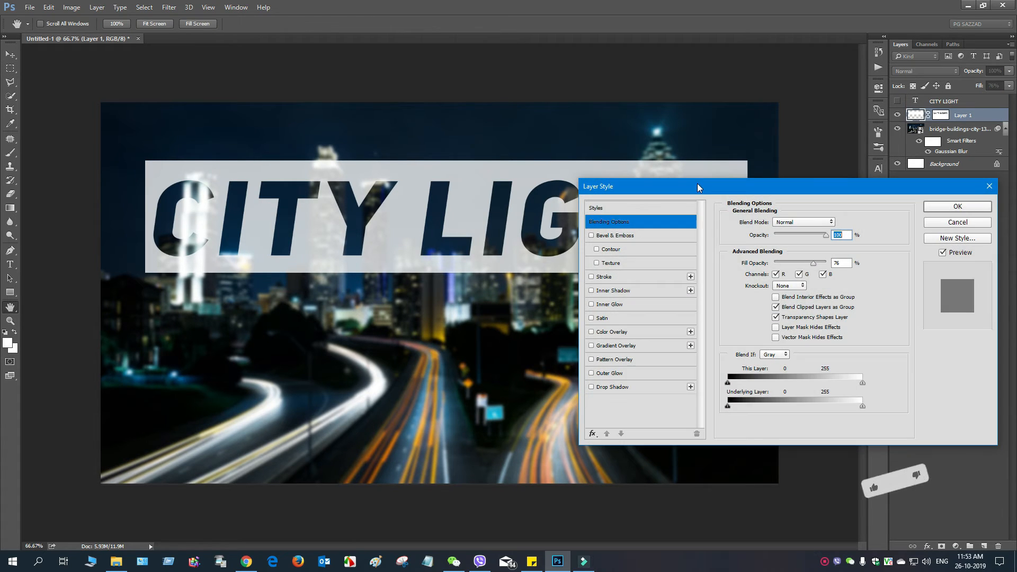
click(592, 236)
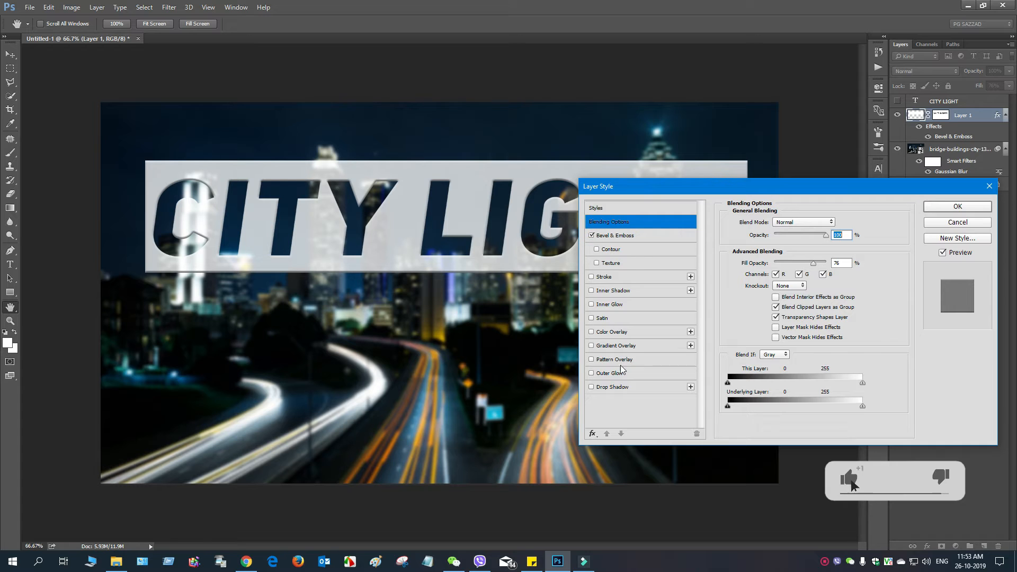
click(592, 388)
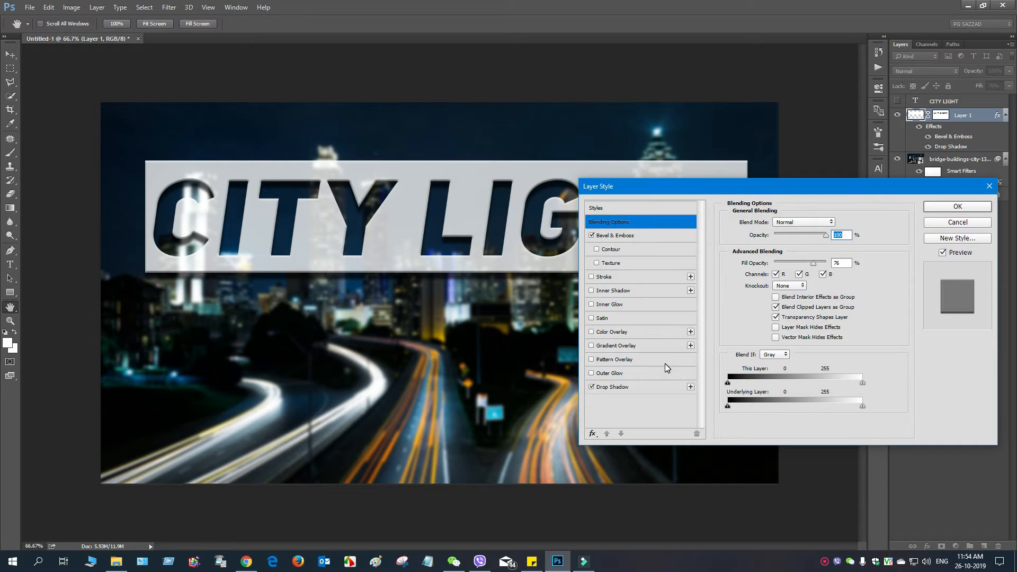
drag(691, 189, 733, 231)
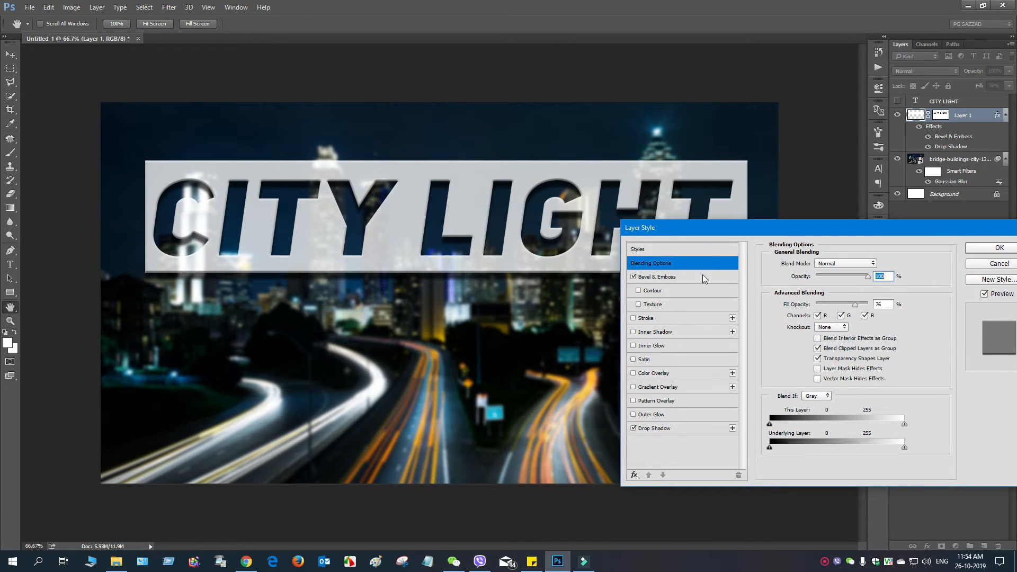
Try Inner Glow, Inner Shadow, Color Overlay and Gradient Overlay one after another on the white rectangle layer, switching each off again.
click(632, 347)
click(632, 347)
click(633, 333)
click(633, 333)
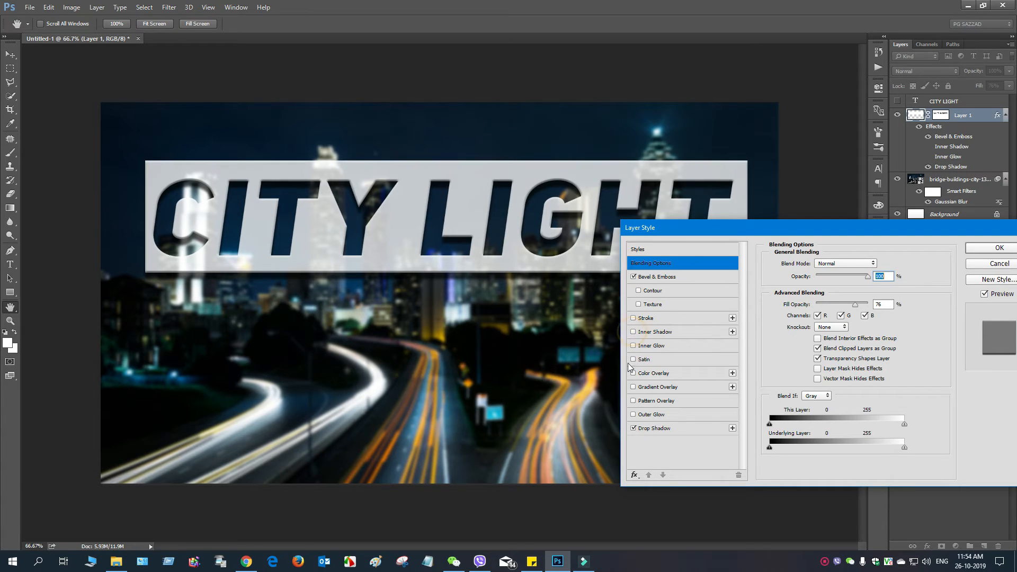
click(633, 373)
click(633, 373)
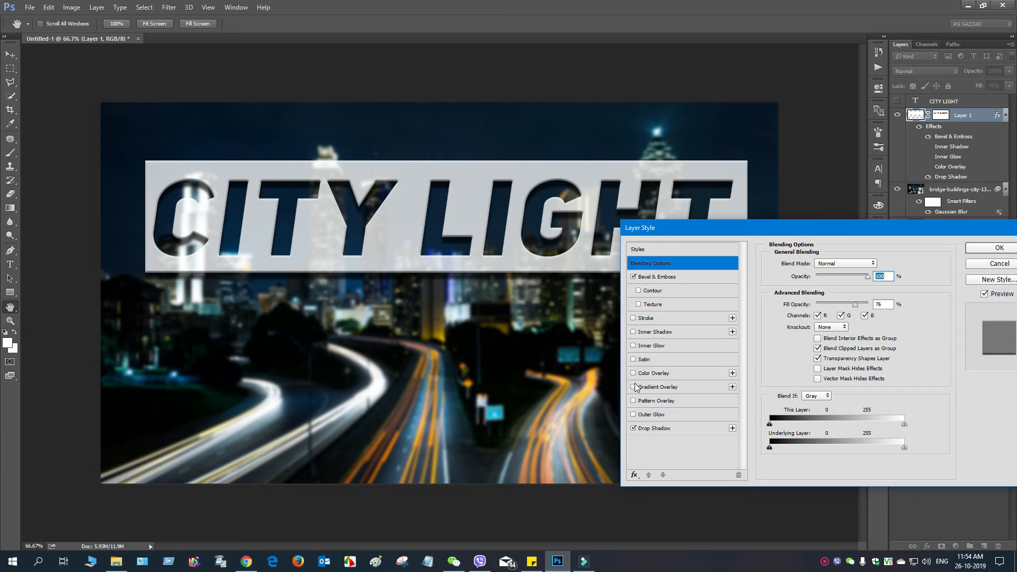
click(633, 388)
click(634, 388)
click(634, 387)
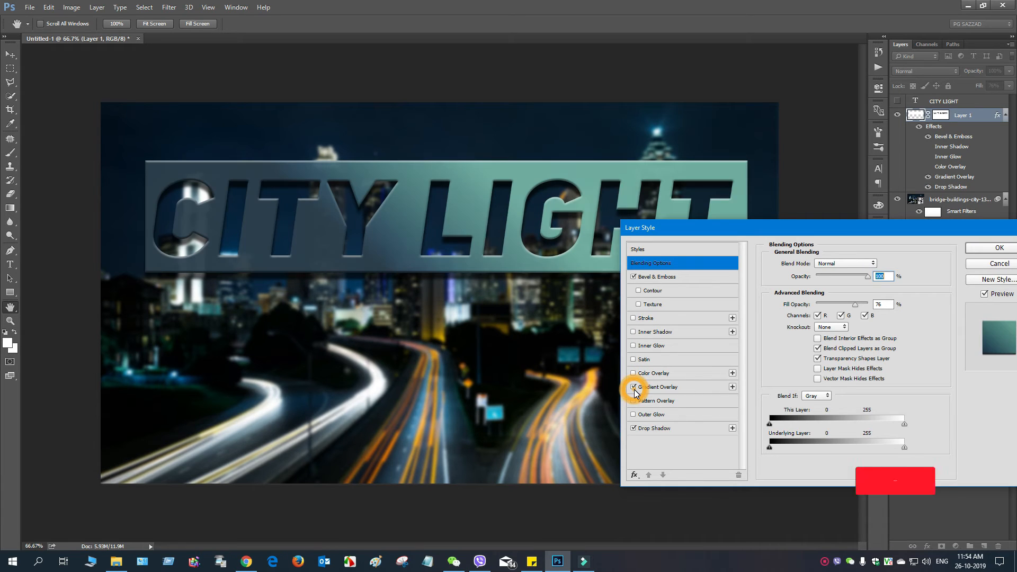
click(633, 388)
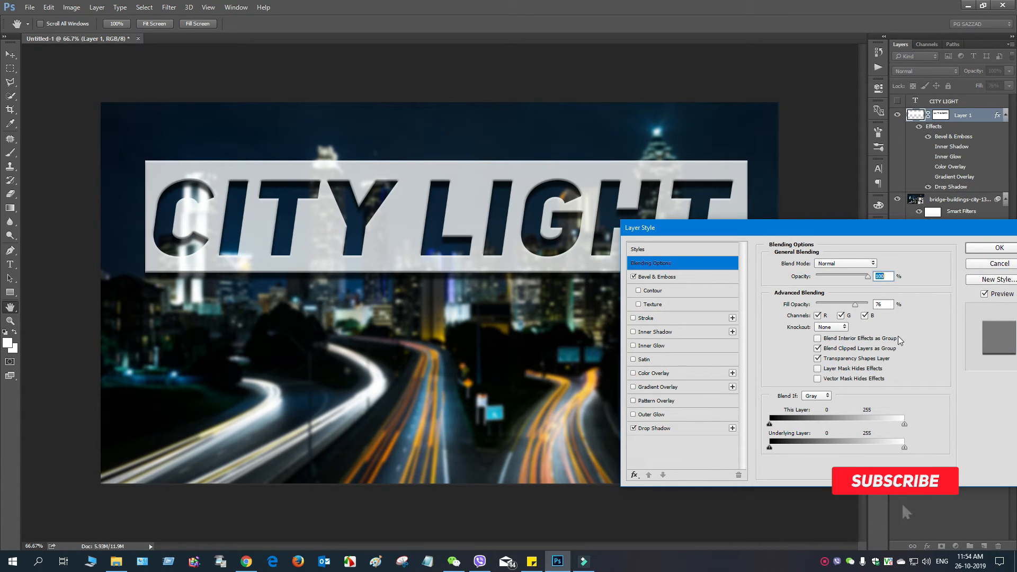
Apply the layer style with only Bevel & Emboss and Drop Shadow, and save the composition as a JPEG named 2 on the Desktop.
click(984, 249)
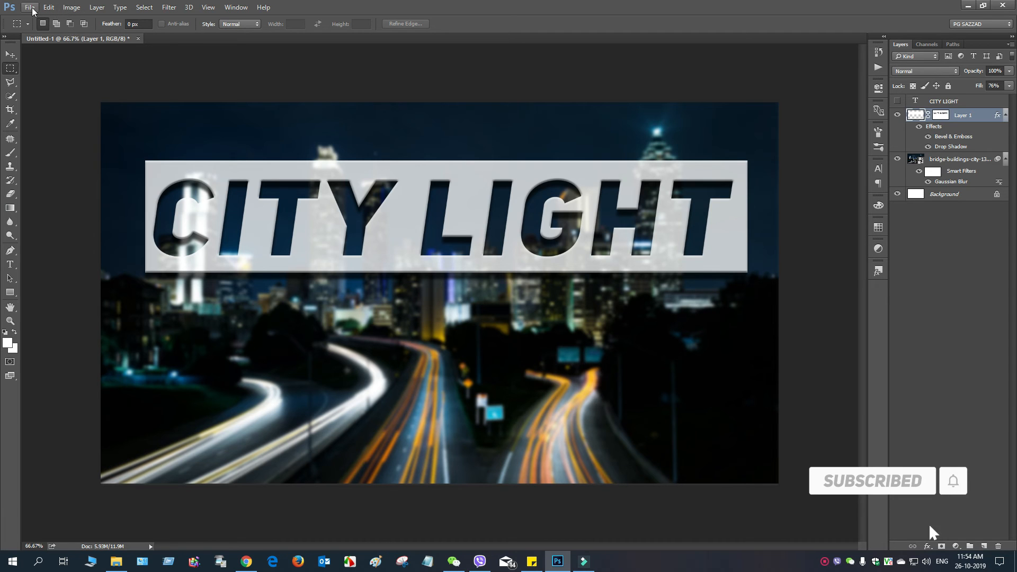
click(29, 7)
click(44, 124)
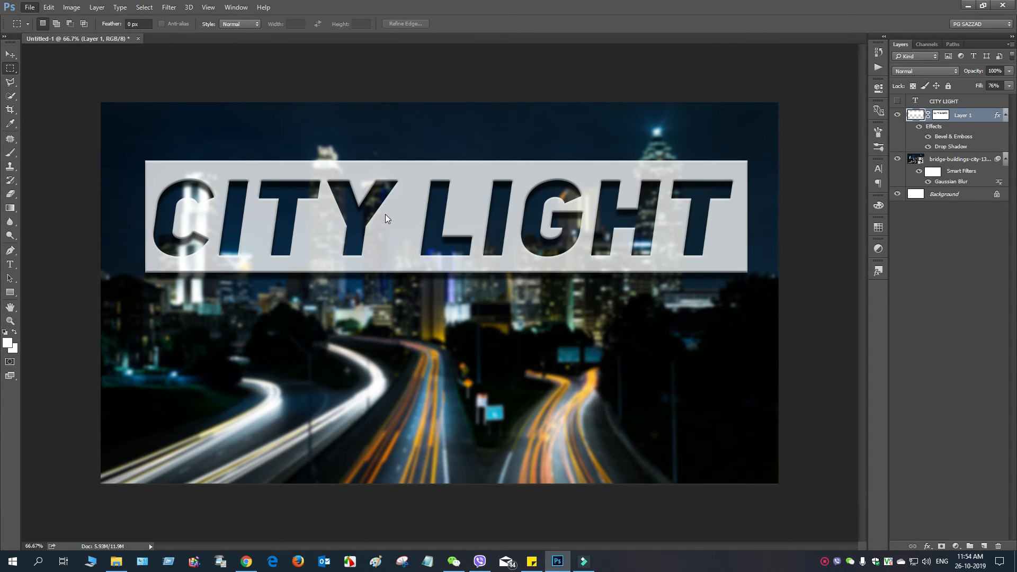
text(2)
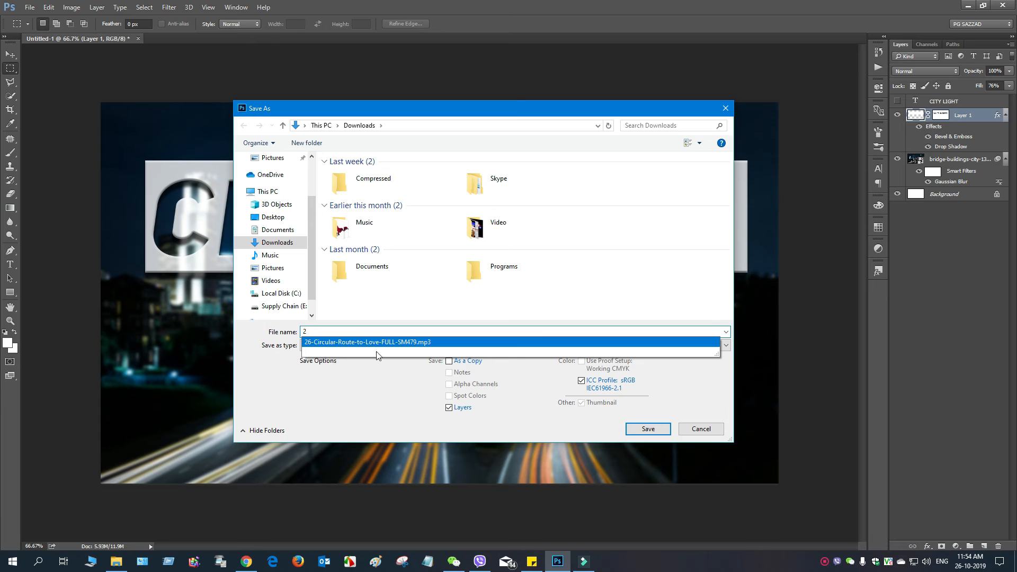
click(376, 346)
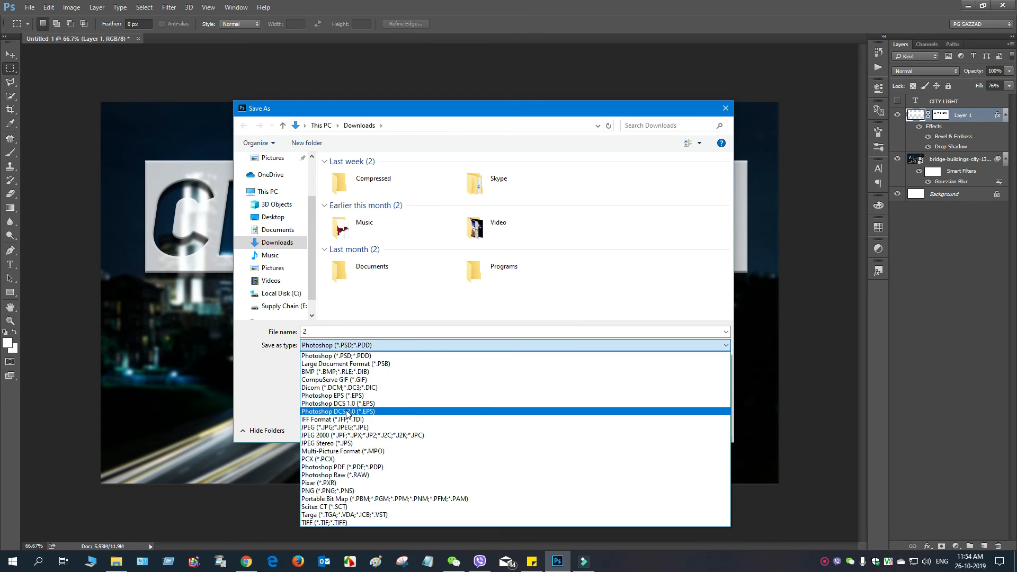
click(340, 427)
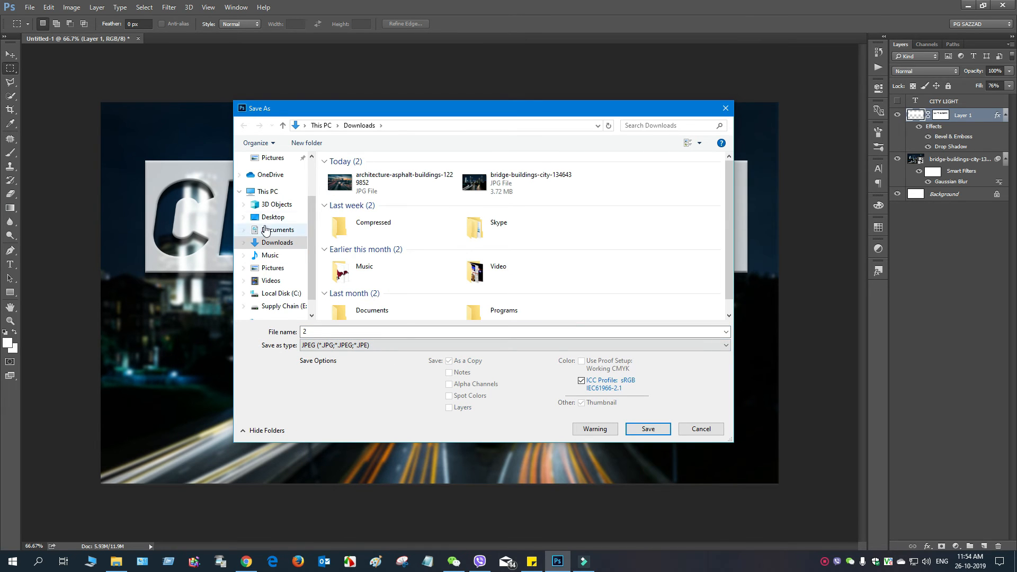
click(275, 217)
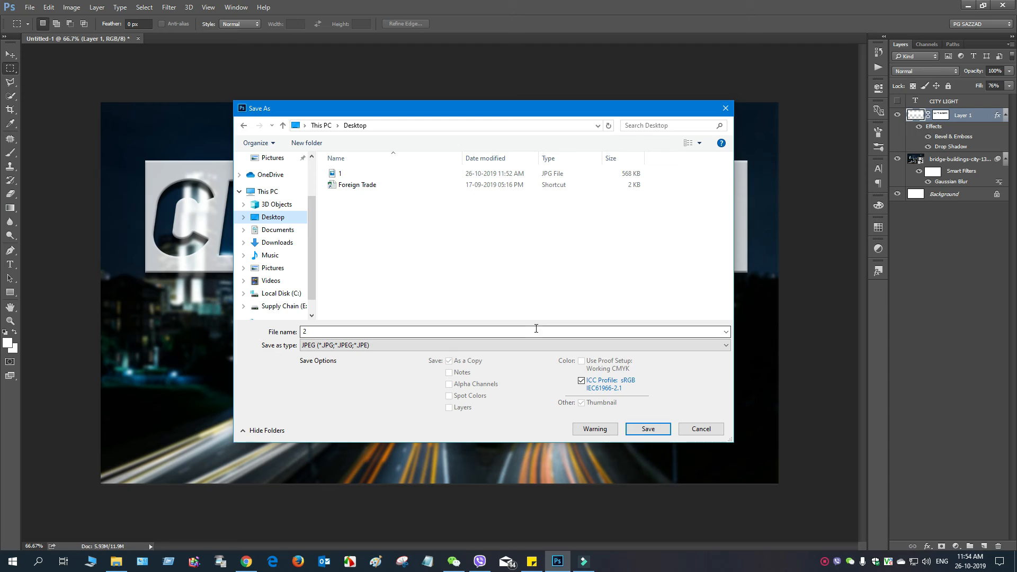
click(648, 428)
click(571, 153)
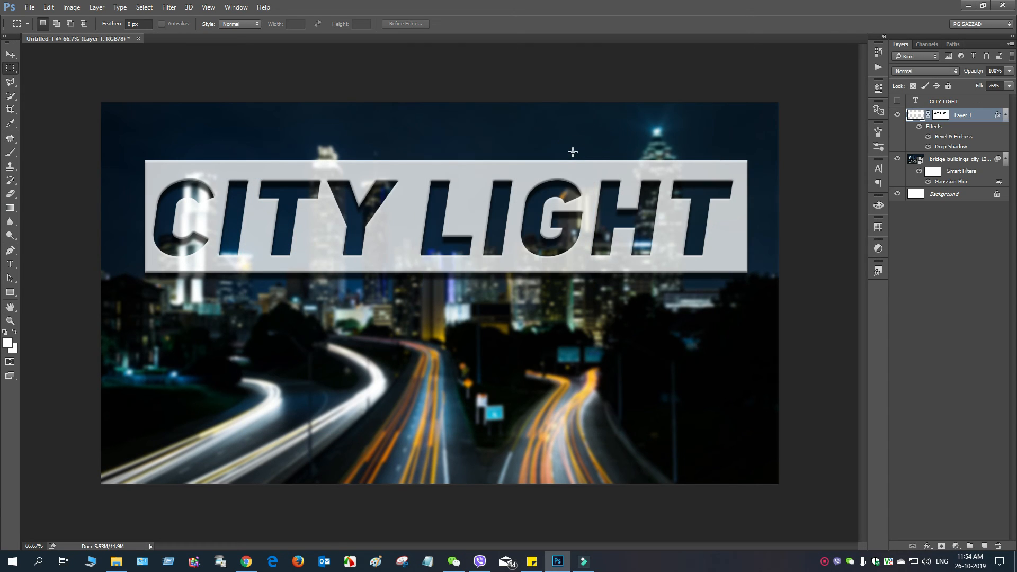